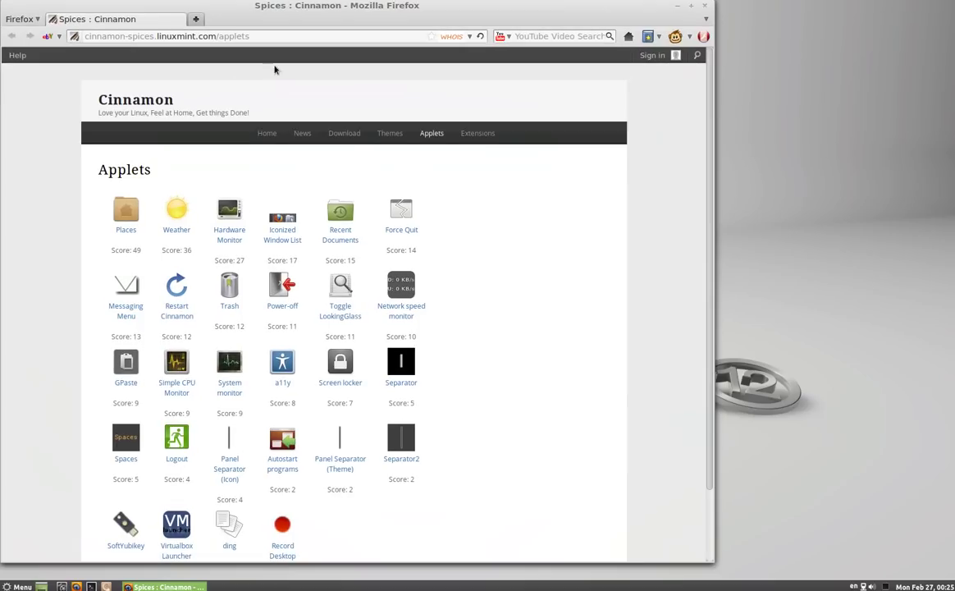
Open the Cinnamon site's Download page and review the installation instructions per distribution, highlighting the package name given for Linux Mint 12
click(341, 137)
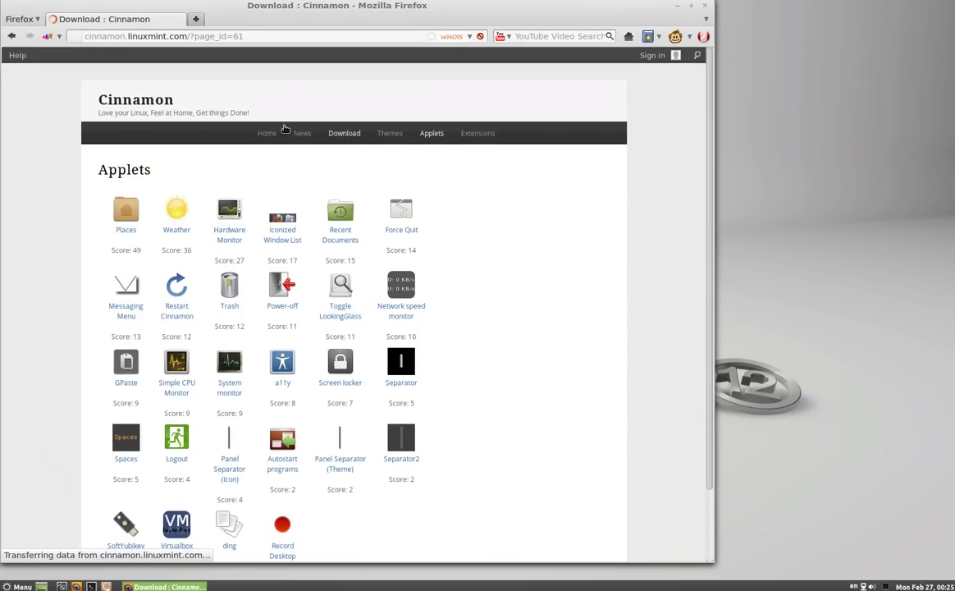
scroll(239, 373, down, 3)
scroll(240, 473, up, 2)
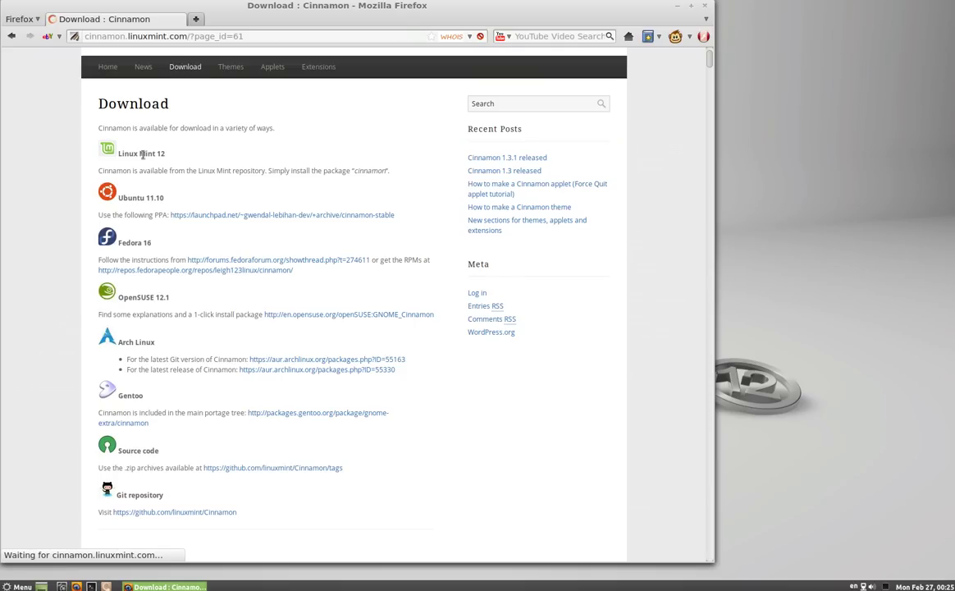
double_click(374, 169)
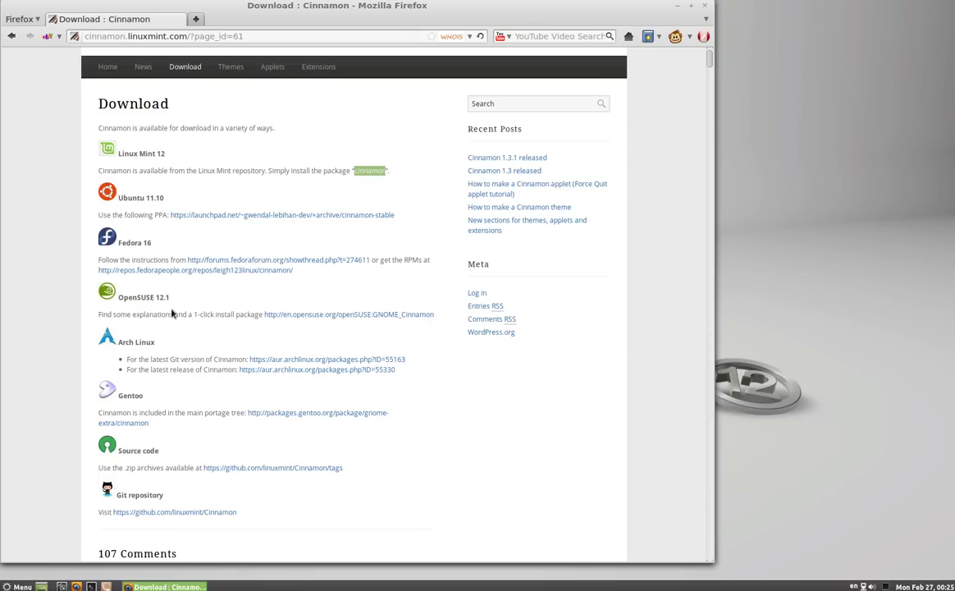
scroll(218, 488, down, 3)
scroll(296, 524, up, 4)
scroll(298, 530, up, 1)
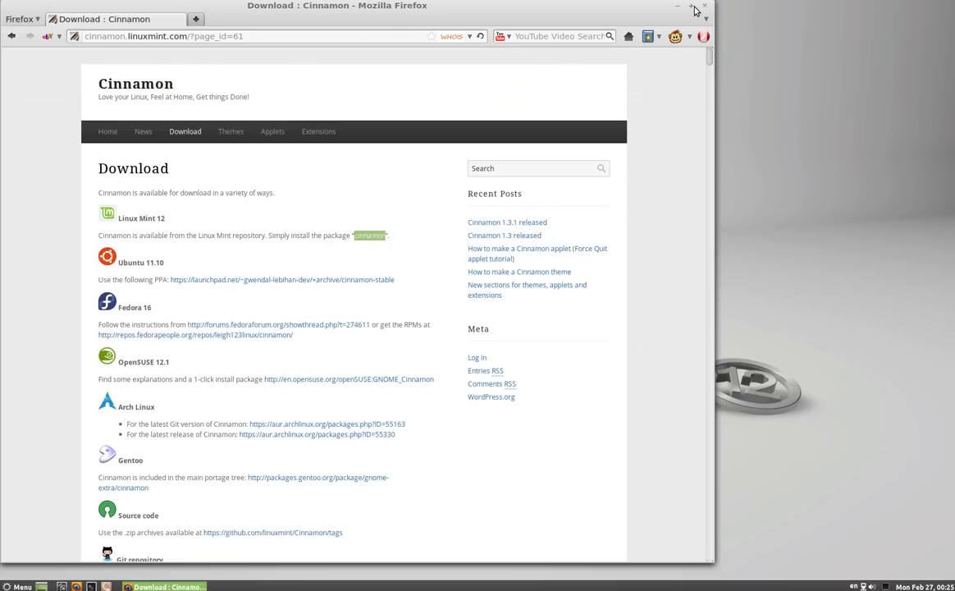
Move the Firefox window away from the screen edge and minimize it to show the desktop
drag(694, 10, 801, 23)
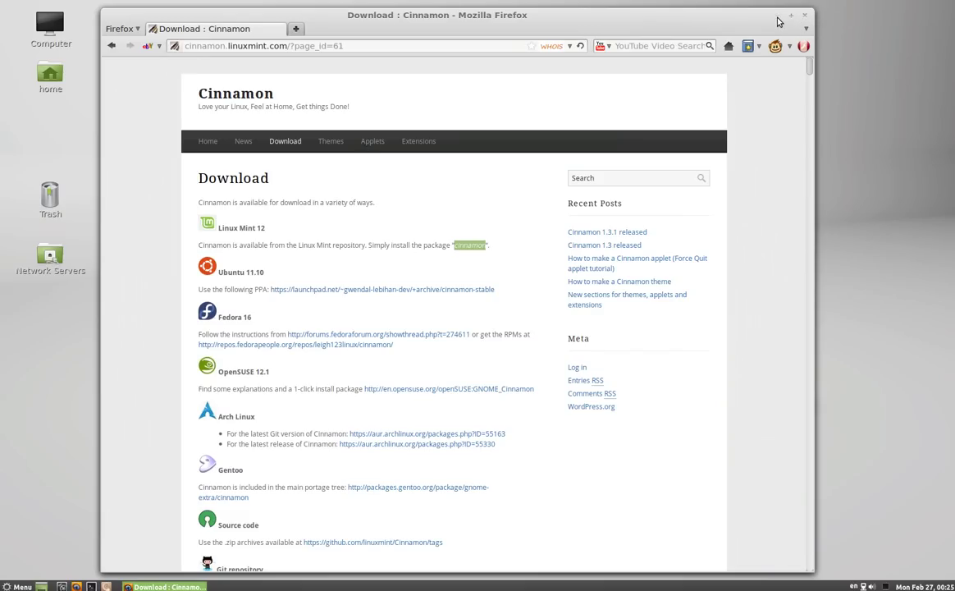
click(778, 18)
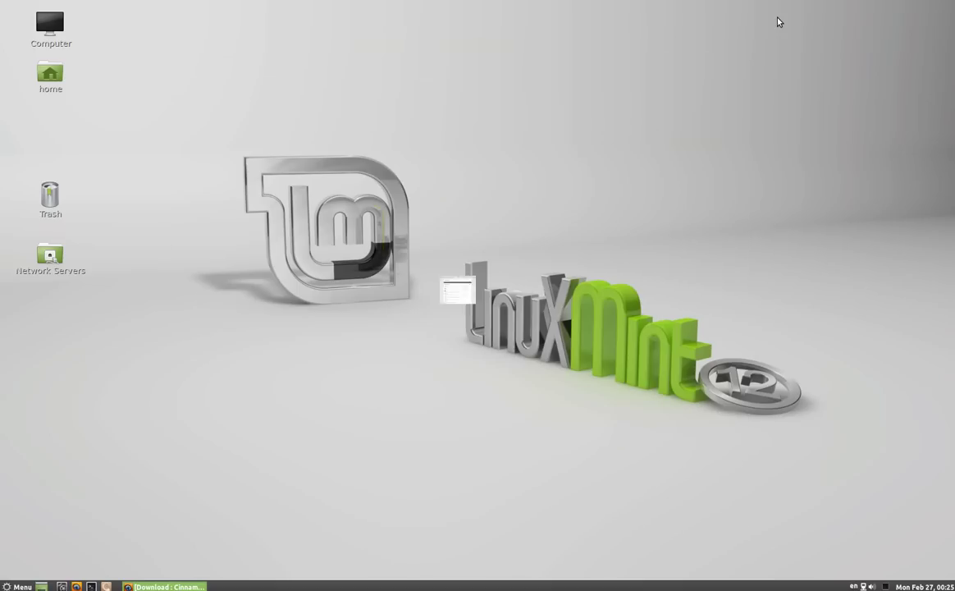
right_click(548, 125)
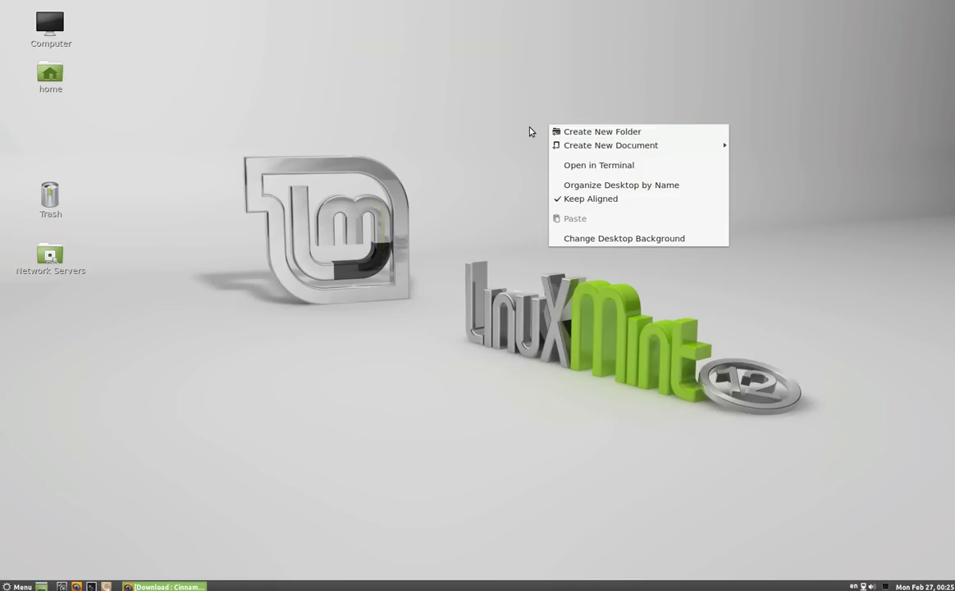
click(531, 132)
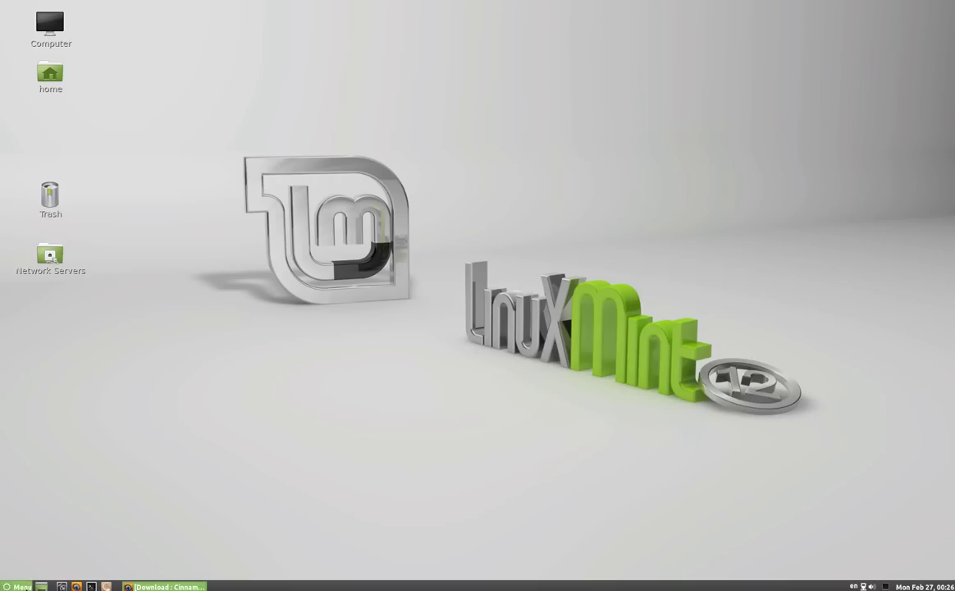
Open the application menu, try a search for "ljflaksdjflk" and clear the query
click(18, 587)
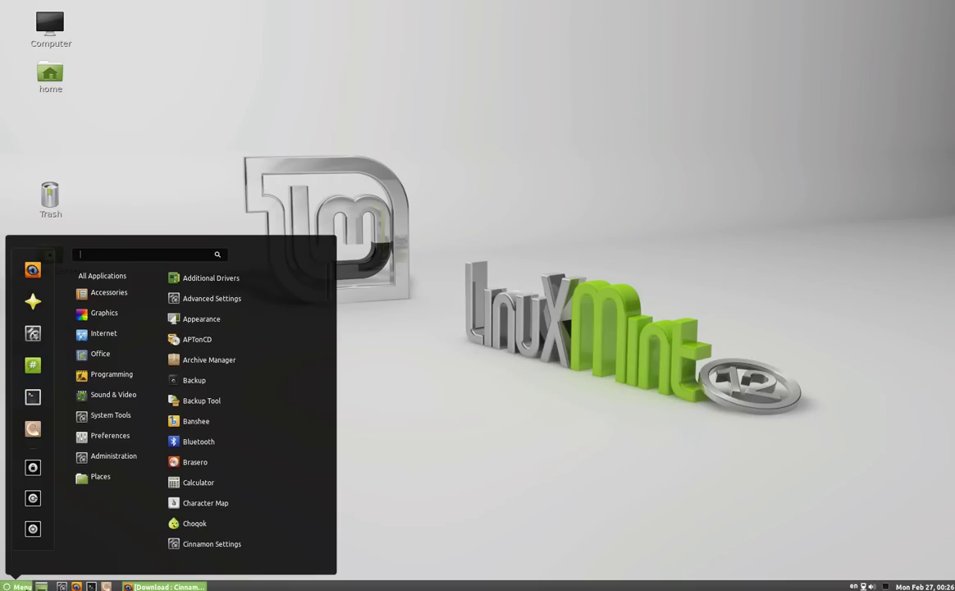
text(ljflaksdjflk)
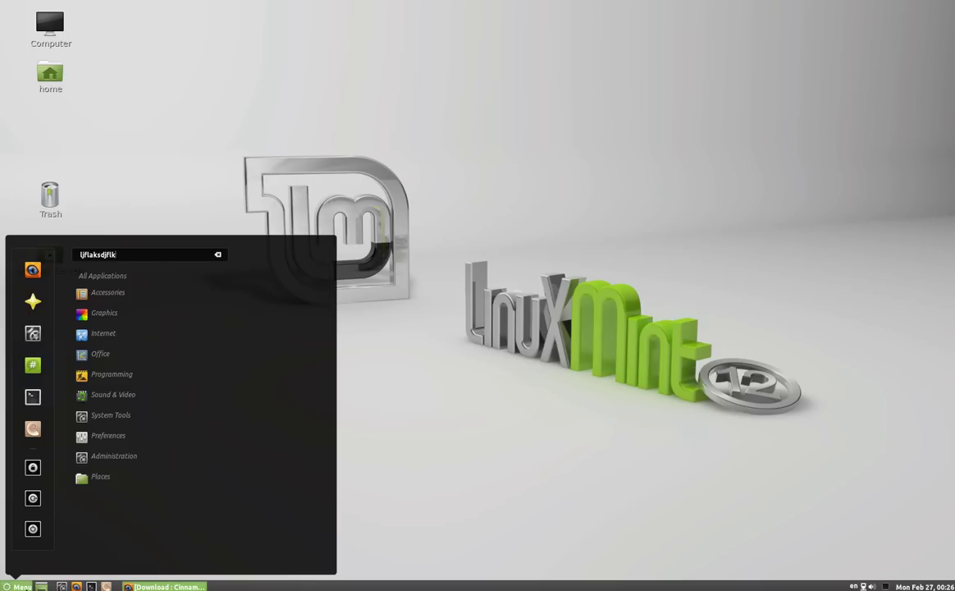
key(BackSpace)
key(BackSpace)
key(BackSpace)
key(BackSpace)
key(BackSpace)
key(BackSpace)
key(BackSpace)
key(BackSpace)
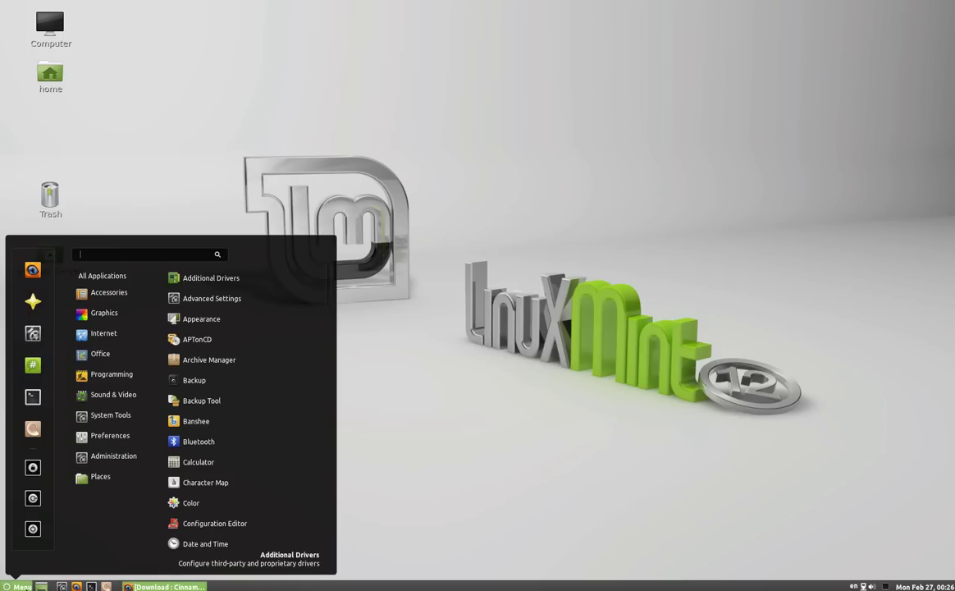
Launch GIMP by searching the application menu for "gimp", and close it after checking the menu's favourites
text(gimp)
key(Return)
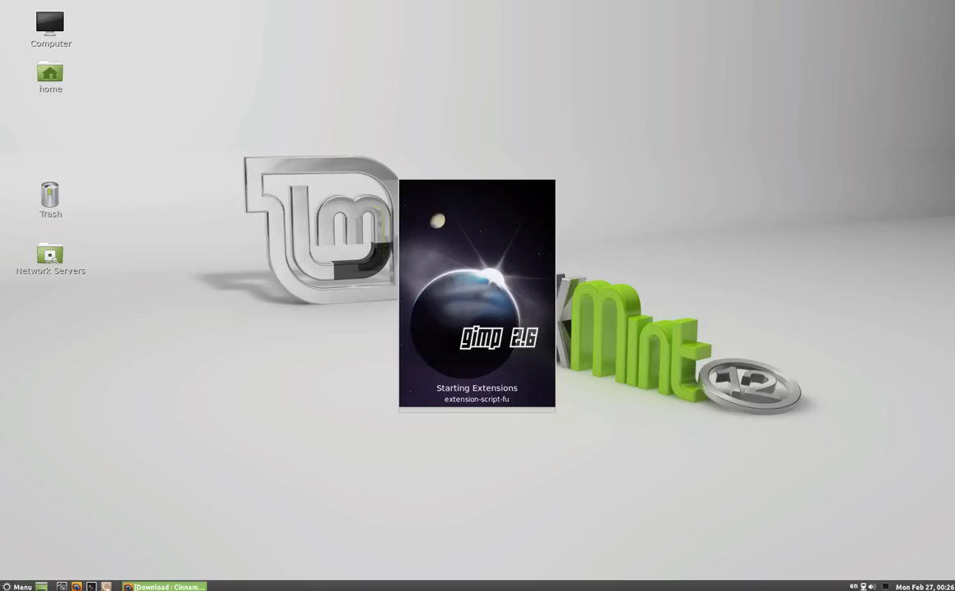
click(17, 585)
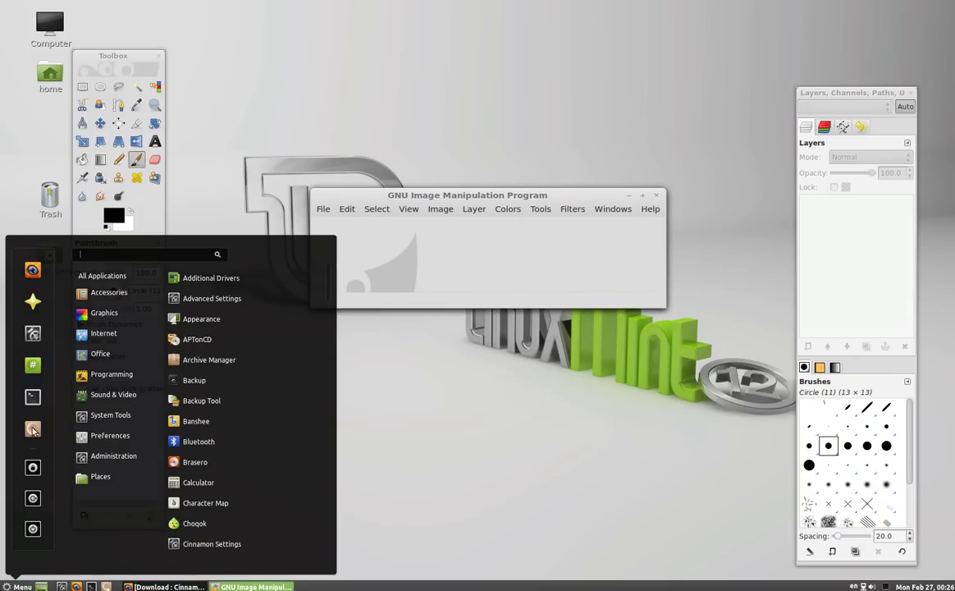
click(562, 275)
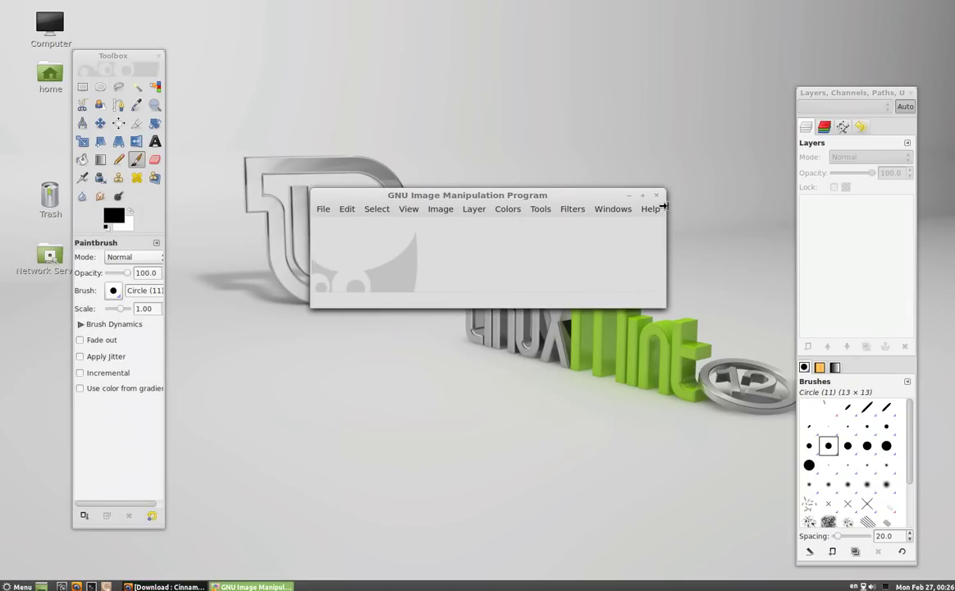
click(656, 197)
Open the Panel section of Cinnamon Settings and set the desktop layout to Flipped (panel at the top)
click(62, 586)
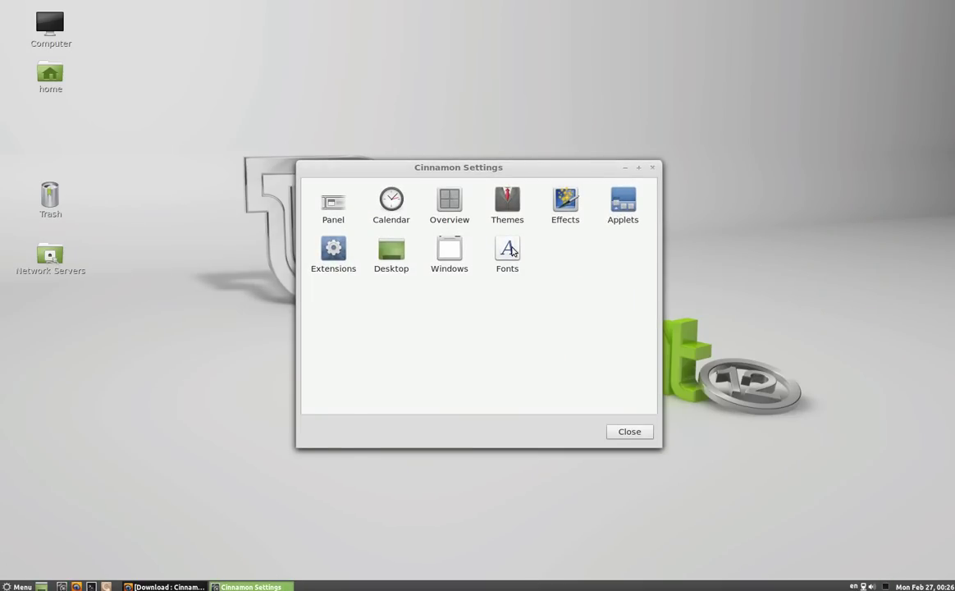
click(342, 201)
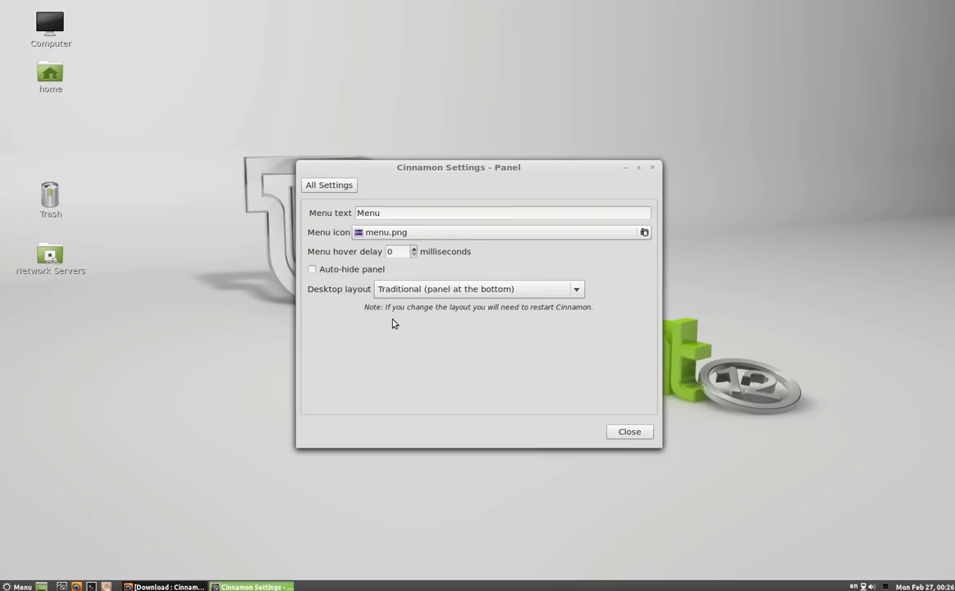
click(409, 290)
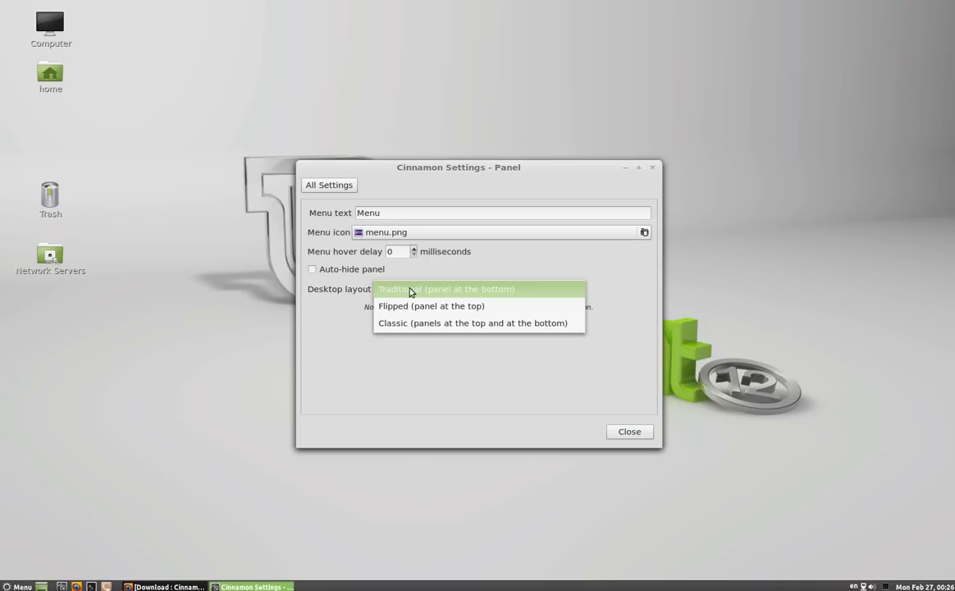
click(539, 305)
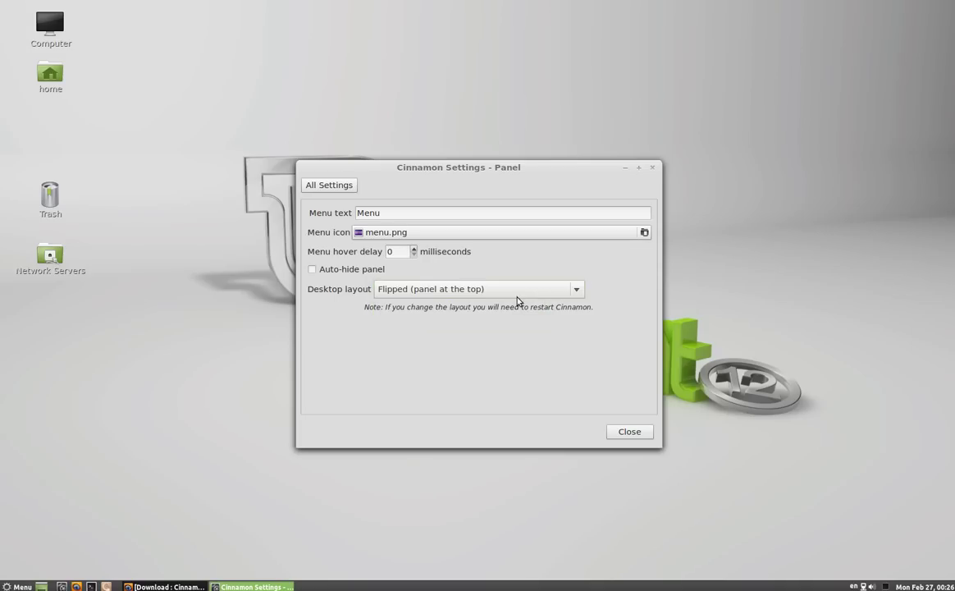
Turn panel auto-hide on and back off, and restart Cinnamon with the command "r" to apply the flipped layout
click(486, 270)
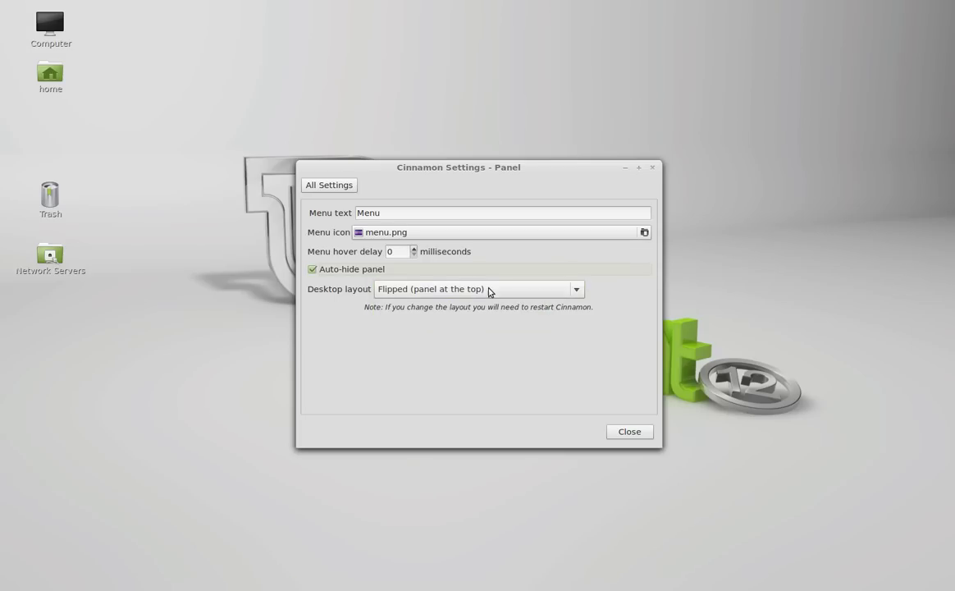
click(312, 270)
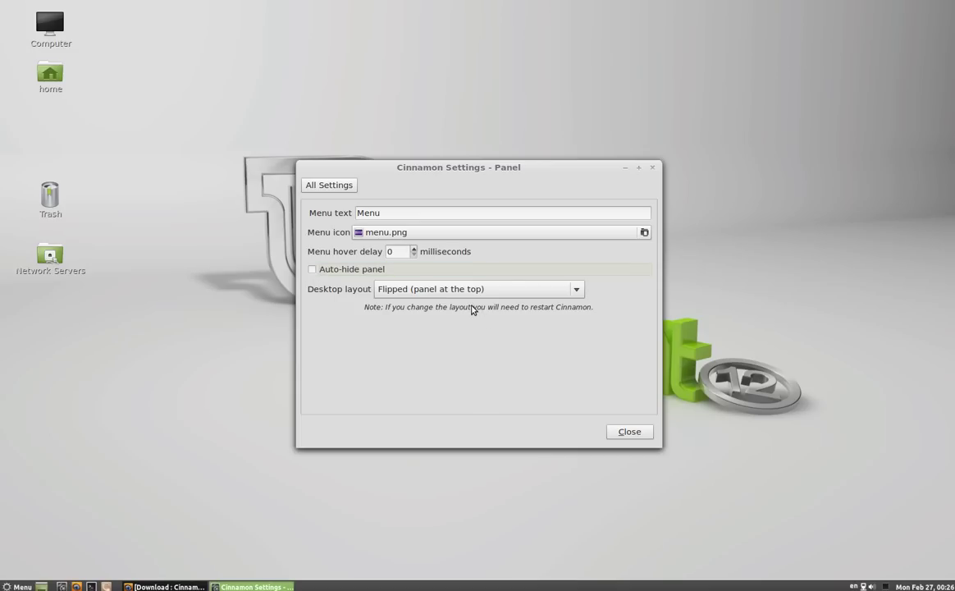
key(alt+F2)
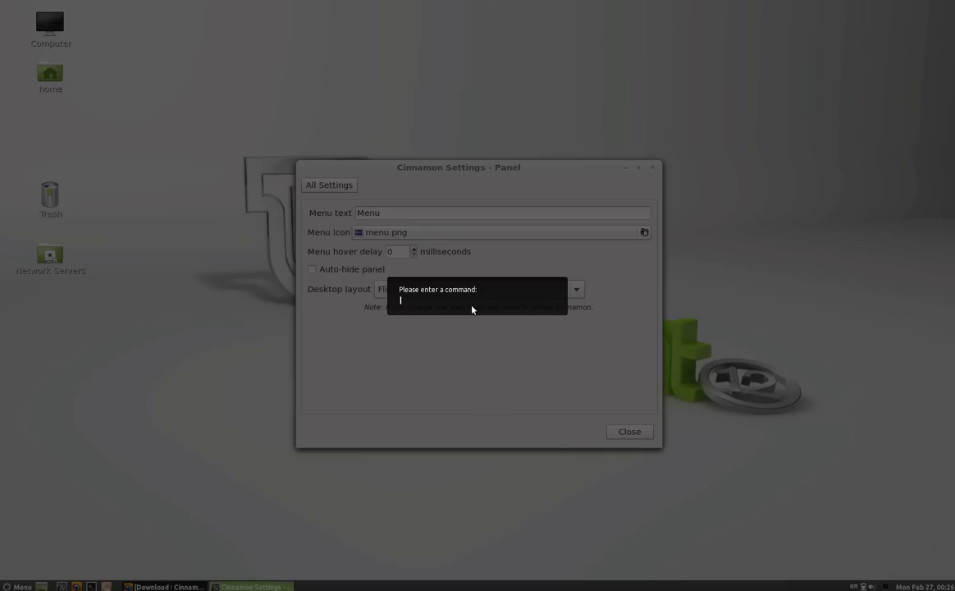
text(r)
key(Return)
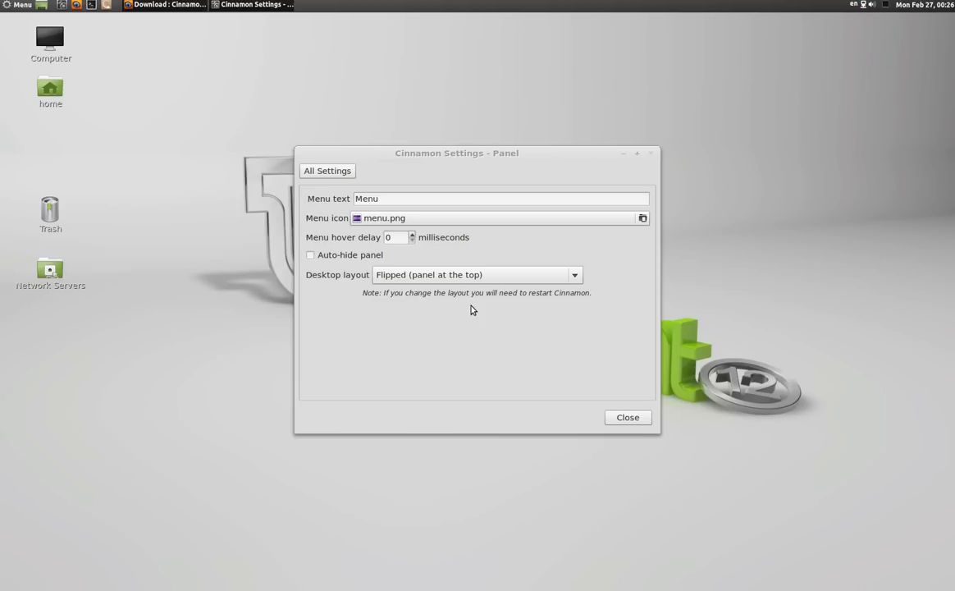
Set the desktop layout to Classic (panels at the top and at the bottom) and restart Cinnamon with the command "r"
click(456, 276)
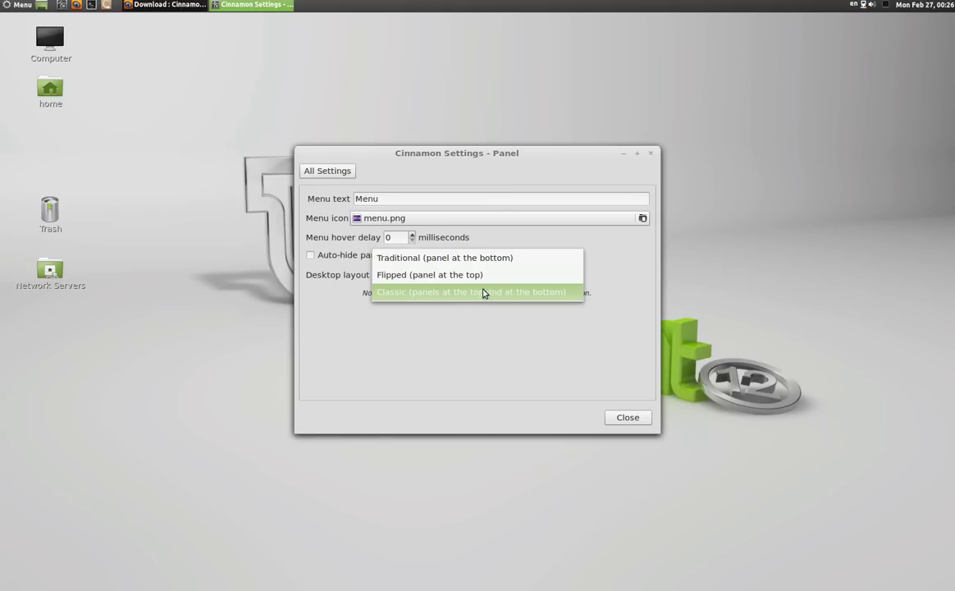
click(488, 293)
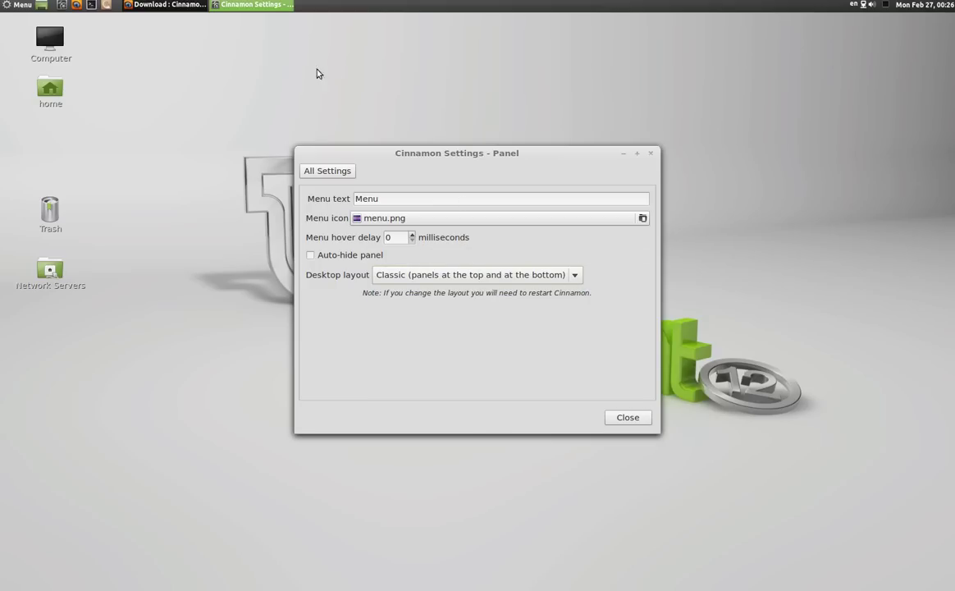
key(alt+F2)
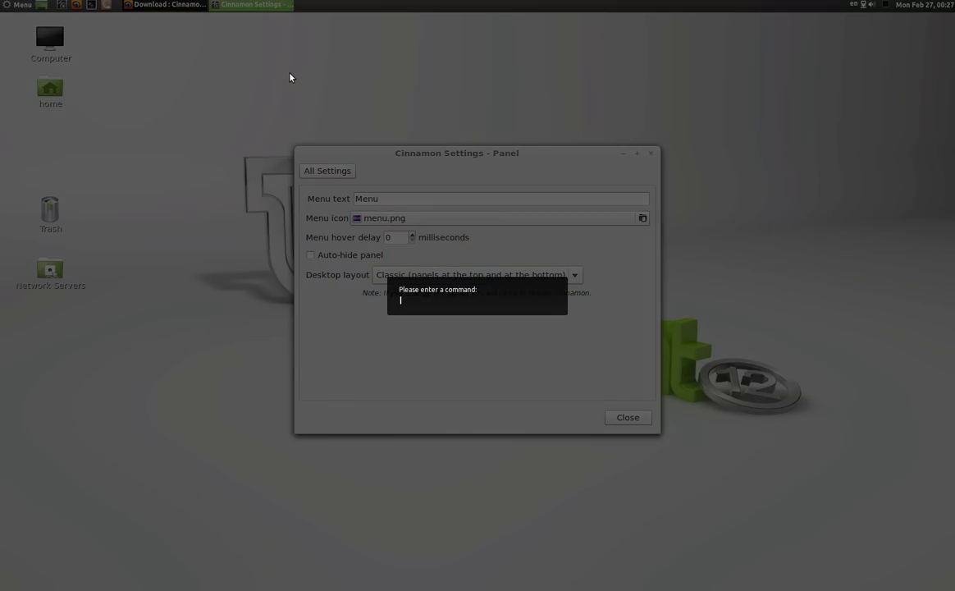
text(r)
key(Return)
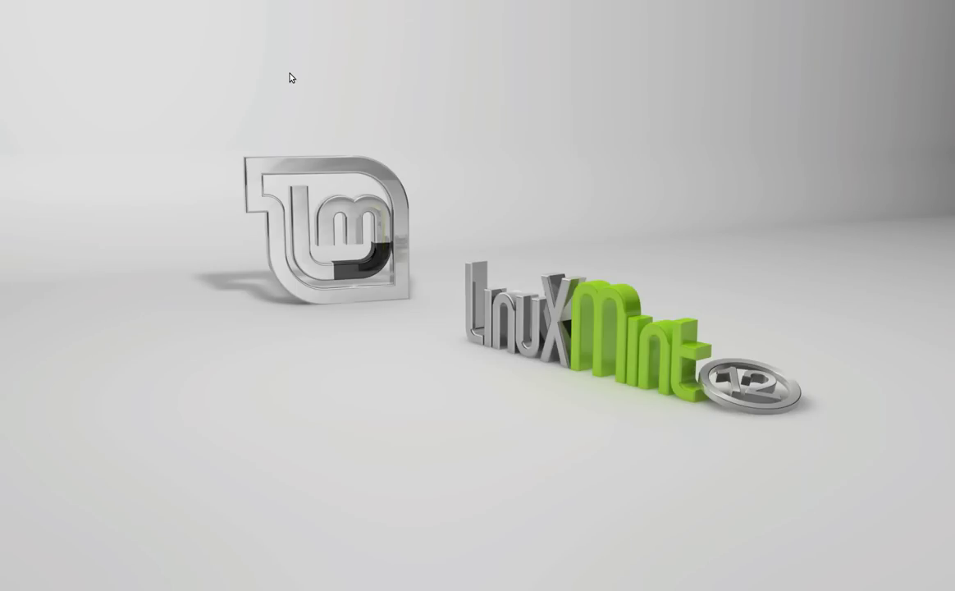
Set the desktop layout back to Traditional (panel at the bottom) and restart Cinnamon with the command "r"
click(397, 262)
click(406, 228)
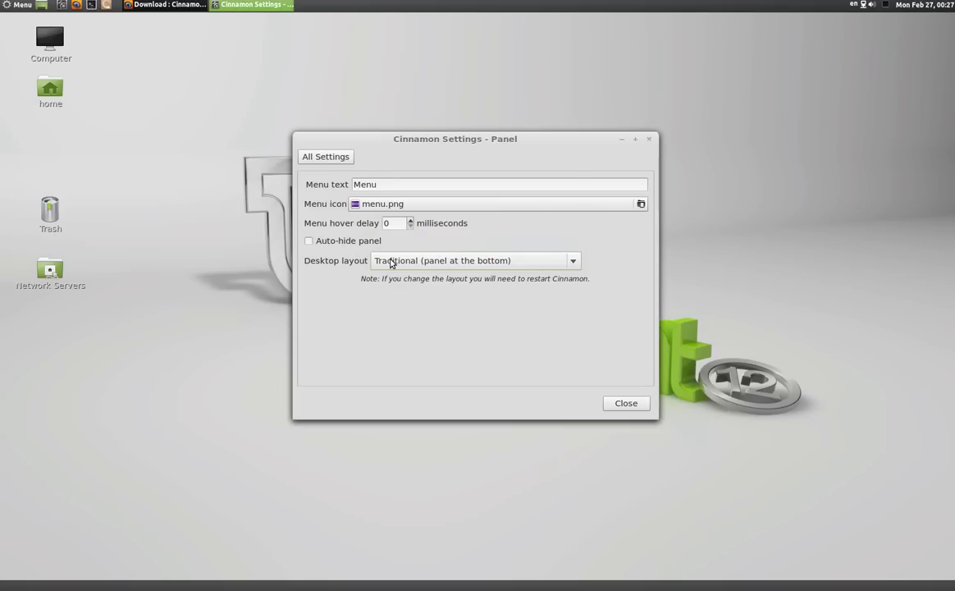
key(alt+F2)
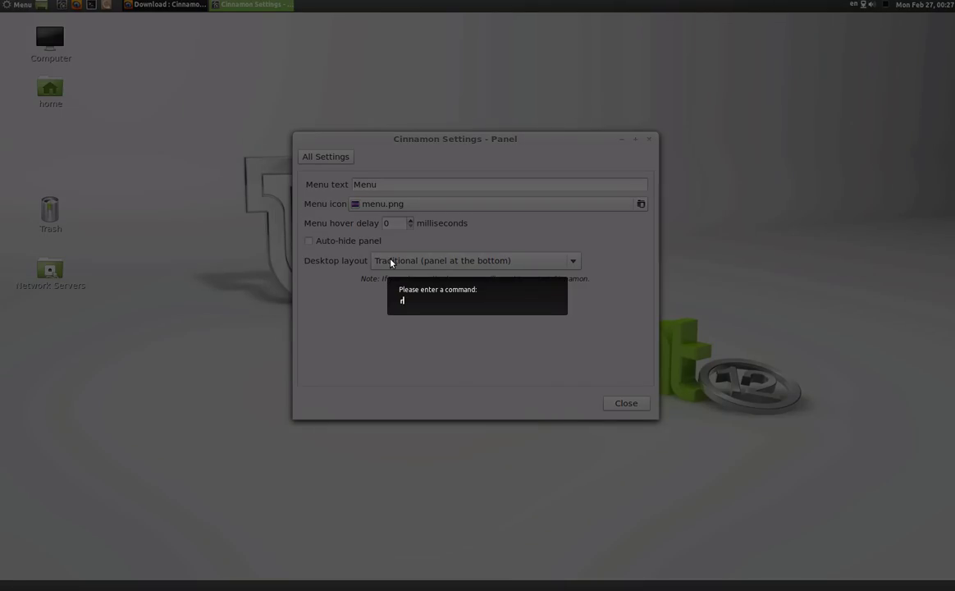
text(r)
key(Return)
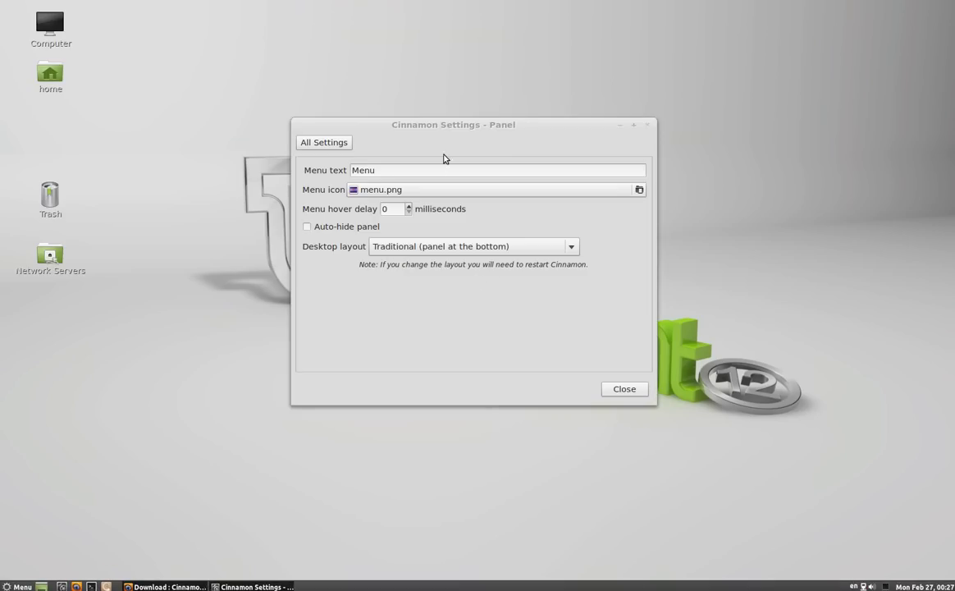
Return to all settings, look into the Calendar section and open the Overview section
click(353, 138)
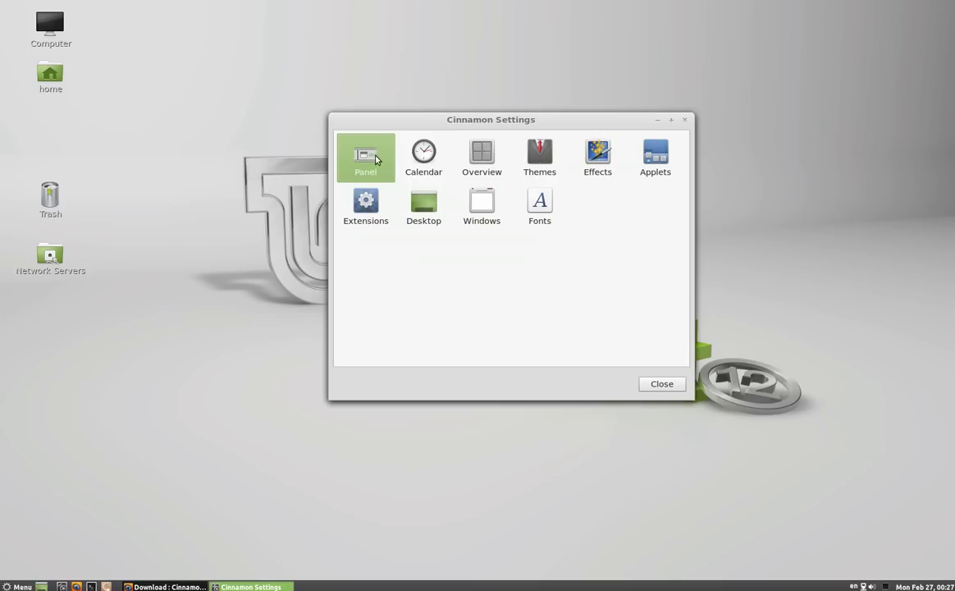
click(425, 160)
click(373, 138)
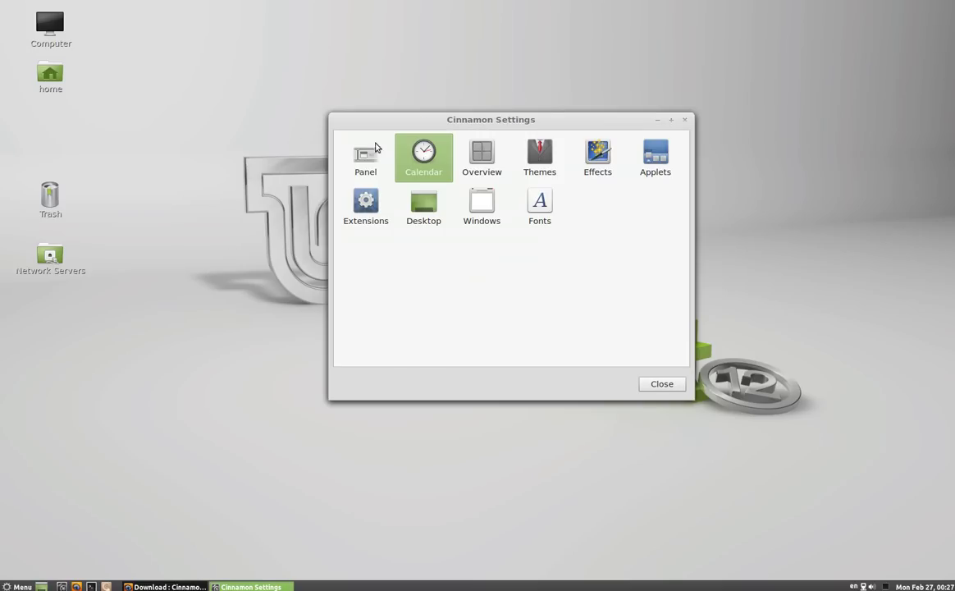
click(482, 159)
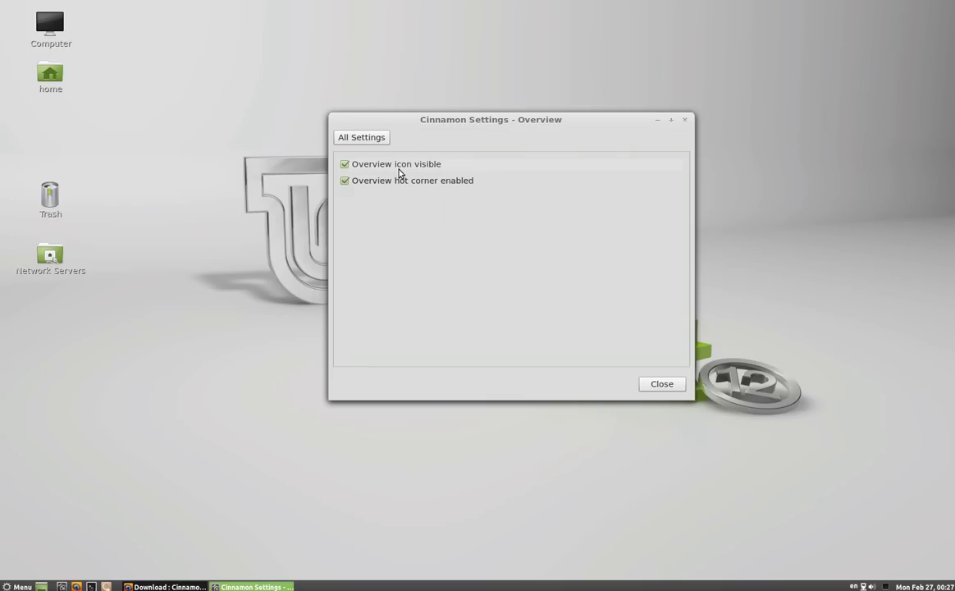
Show the window overview through the hot corner and return to the Cinnamon Settings window
mouse_move(2, 1)
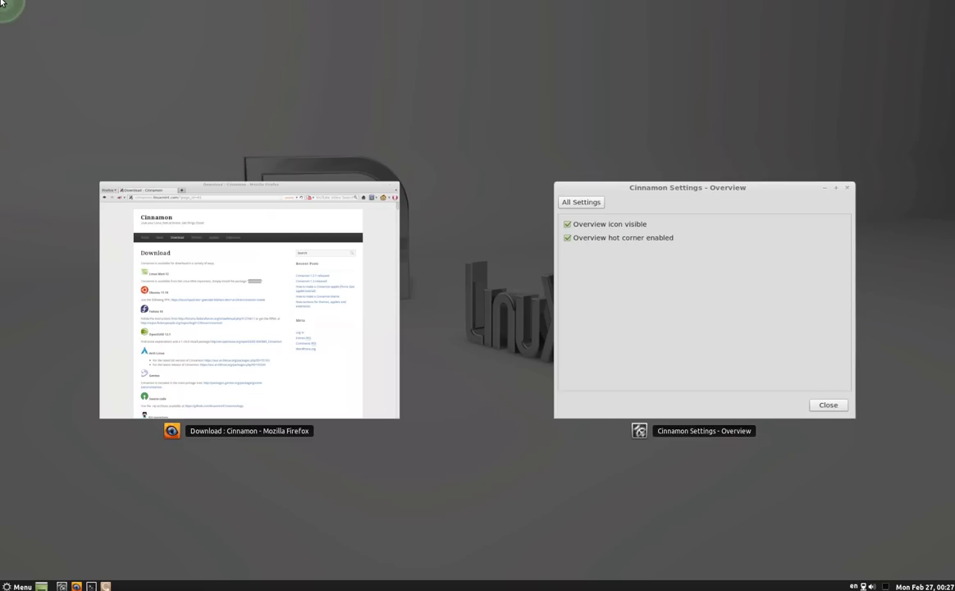
mouse_move(113, 275)
click(717, 335)
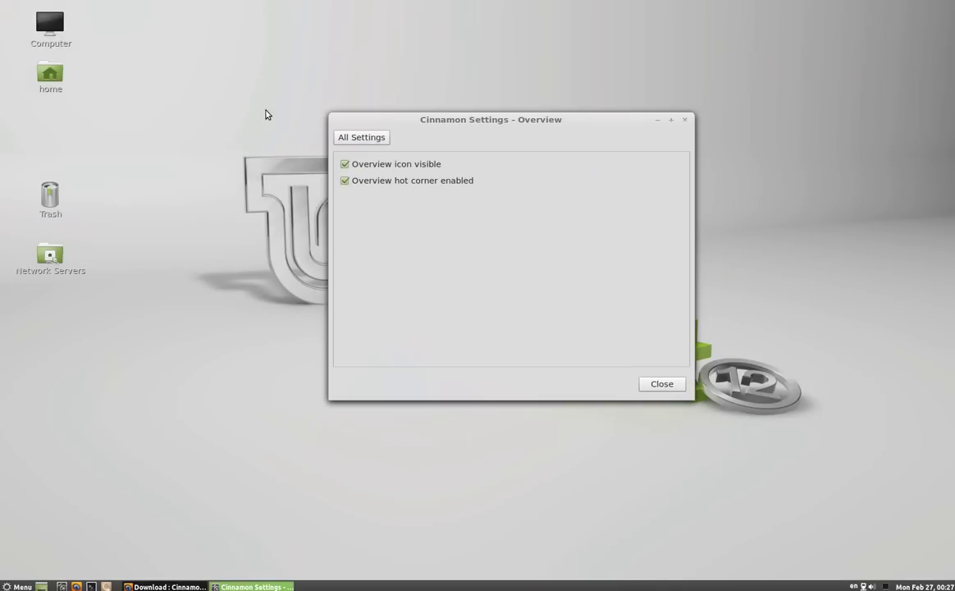
Disable the "Overview icon visible" option and test the hot corner with the icon hidden
click(345, 164)
mouse_move(2, 2)
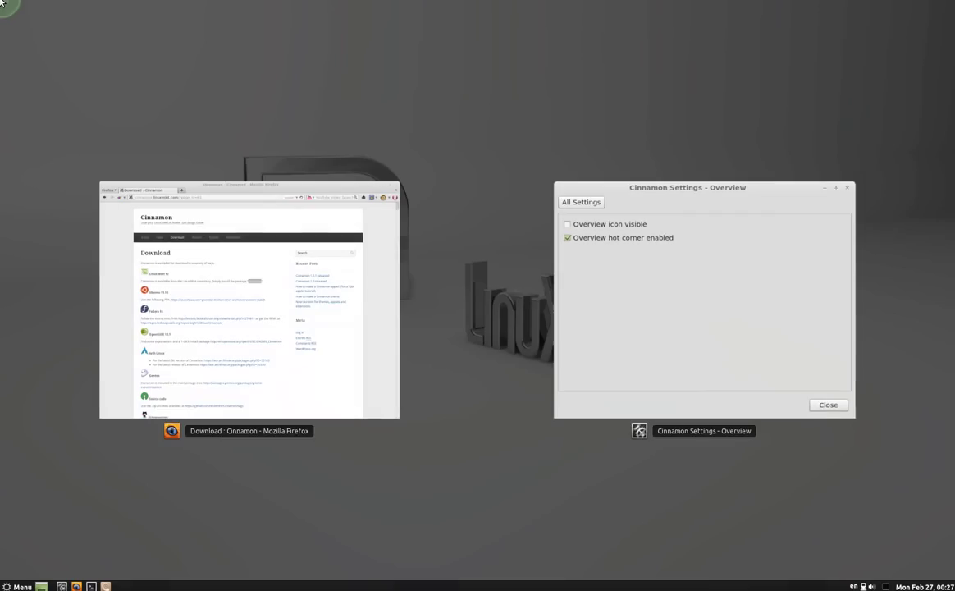
Return to the Overview settings window and switch the "Overview hot corner enabled" option off and back on
mouse_move(603, 241)
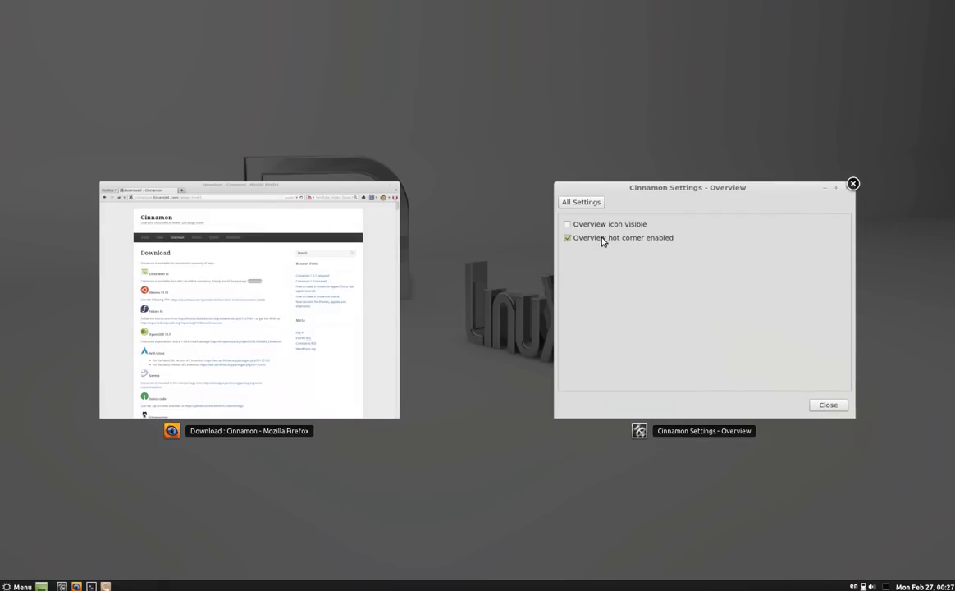
click(653, 266)
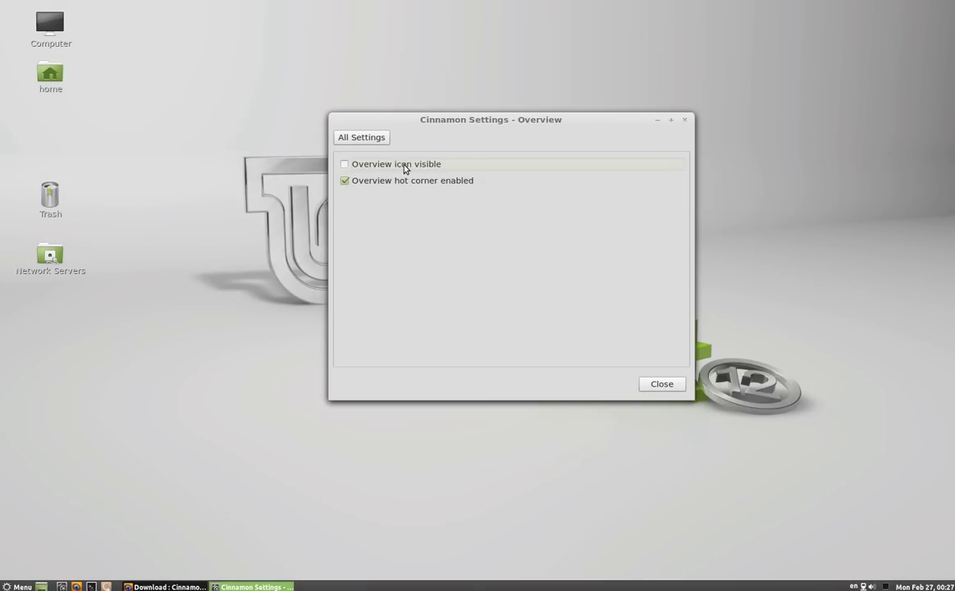
click(382, 181)
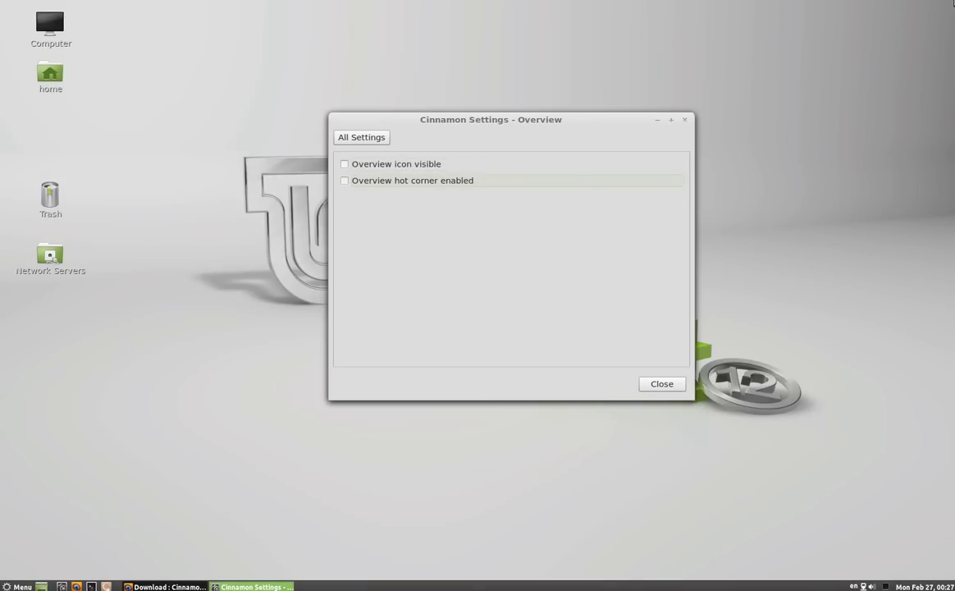
click(418, 180)
Open the Themes section, try the Cinnamon theme and switch back to Minty
click(367, 136)
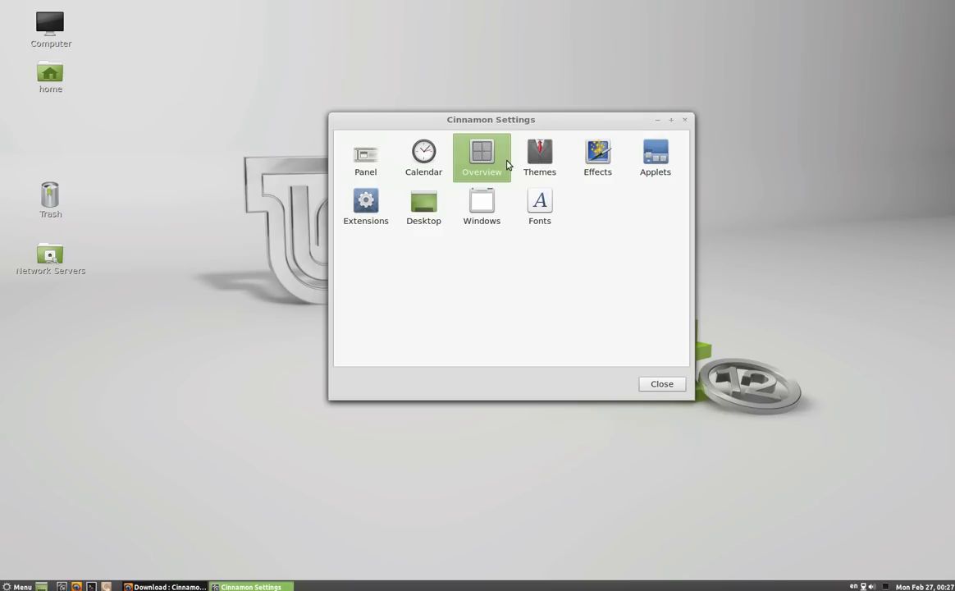
click(519, 174)
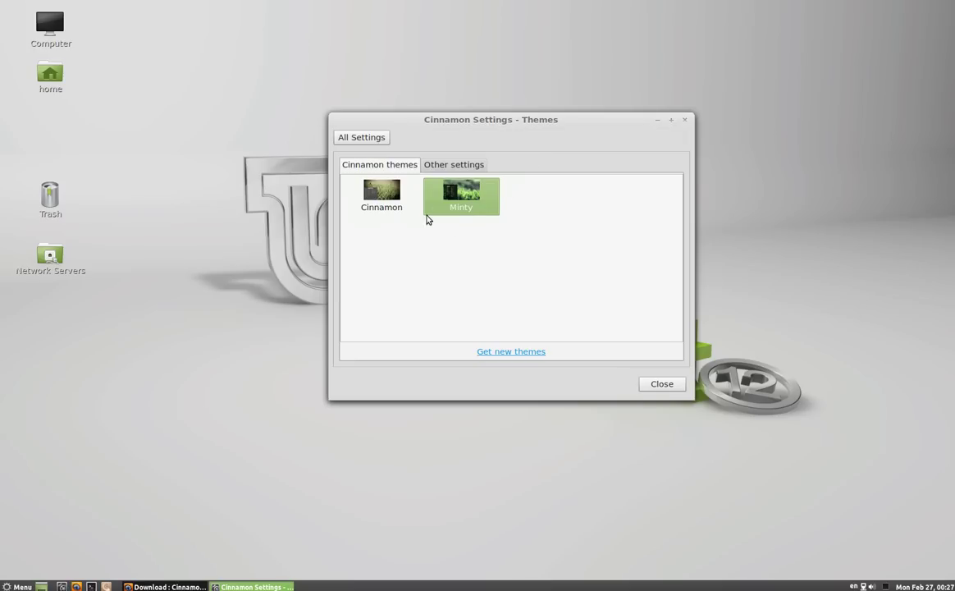
click(383, 199)
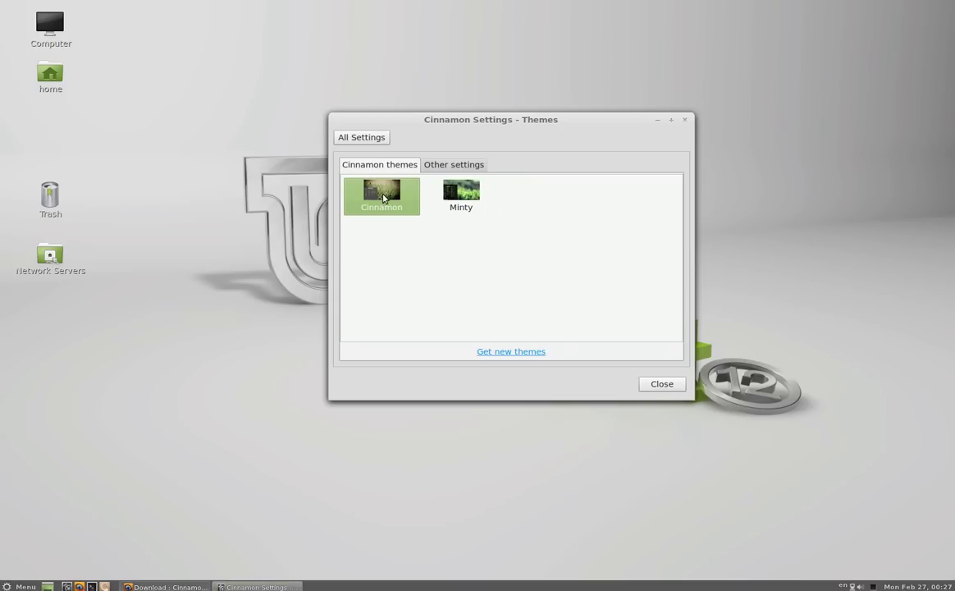
click(461, 193)
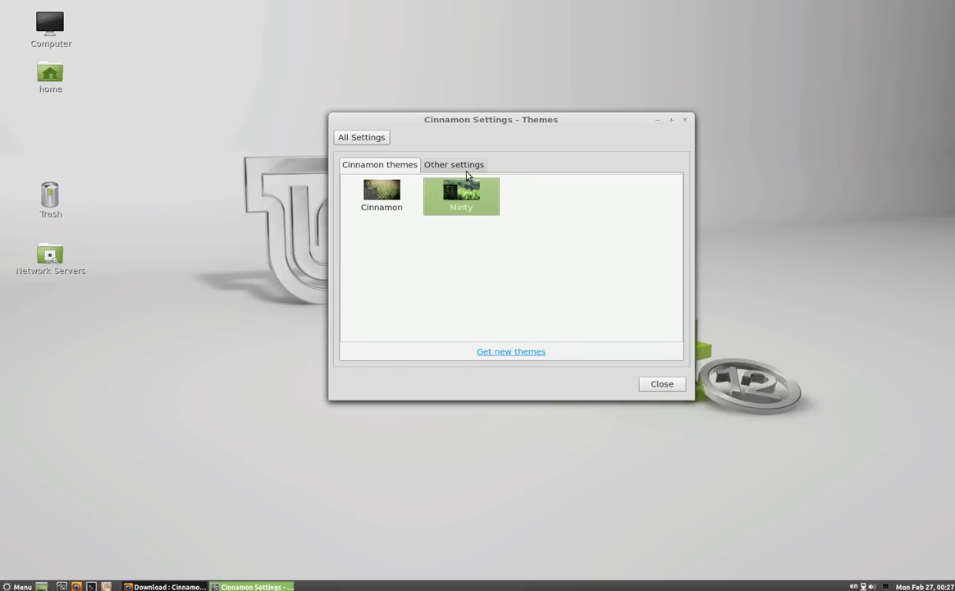
In the other theme settings, try the Adwaita and Mint-X GTK+ themes and set the GTK+ theme to Mint-Z-Mate
click(464, 166)
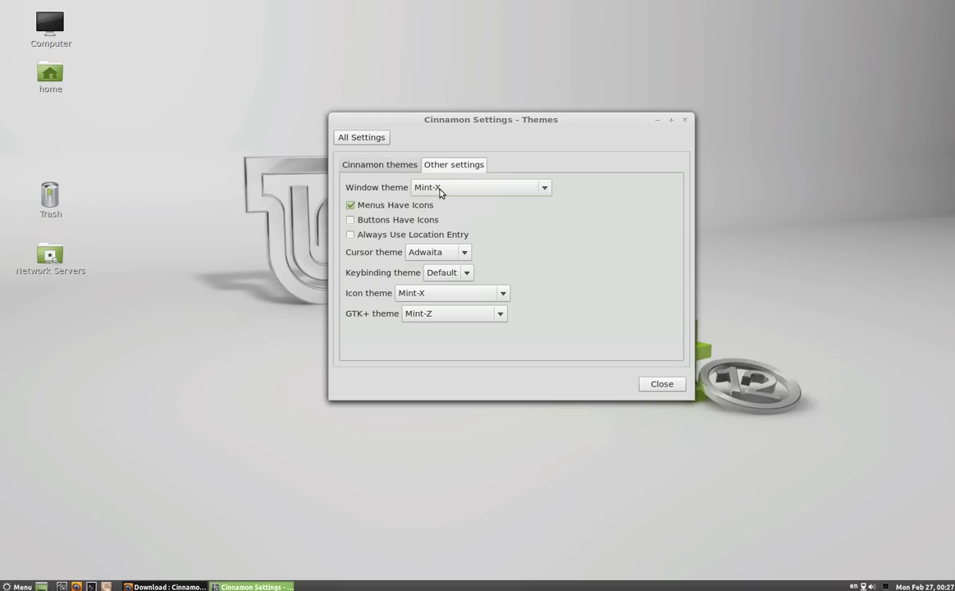
click(433, 320)
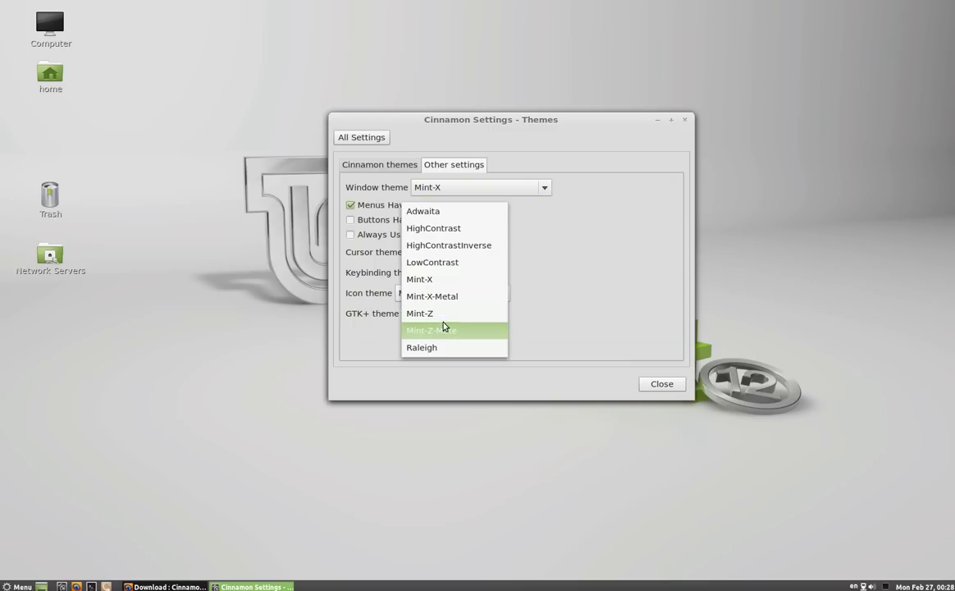
click(437, 213)
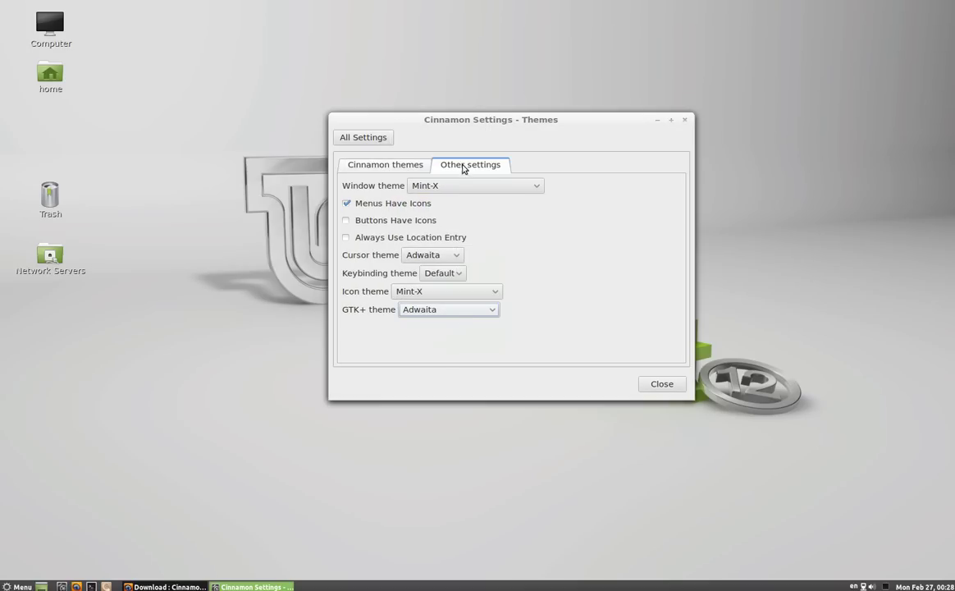
click(449, 312)
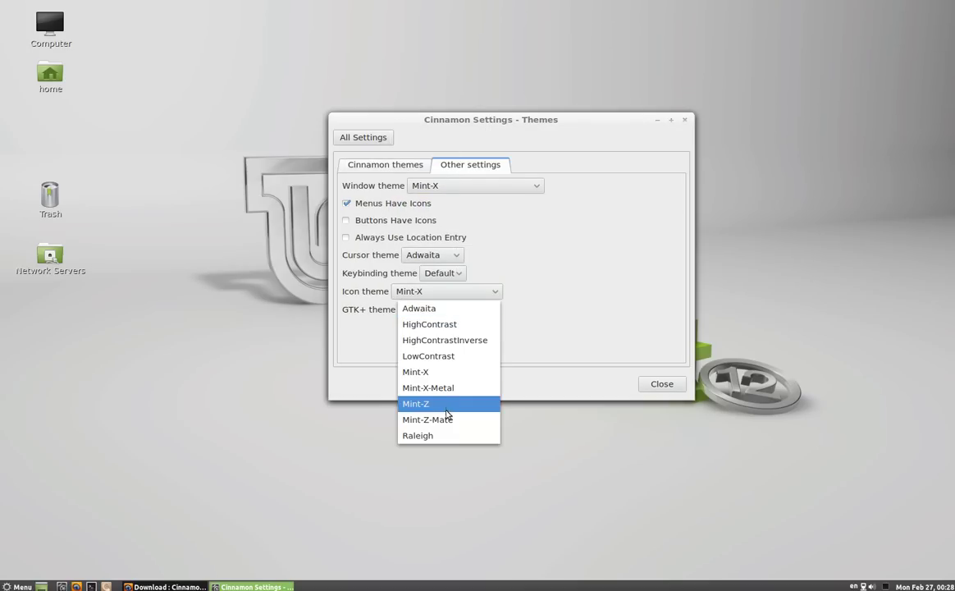
click(449, 373)
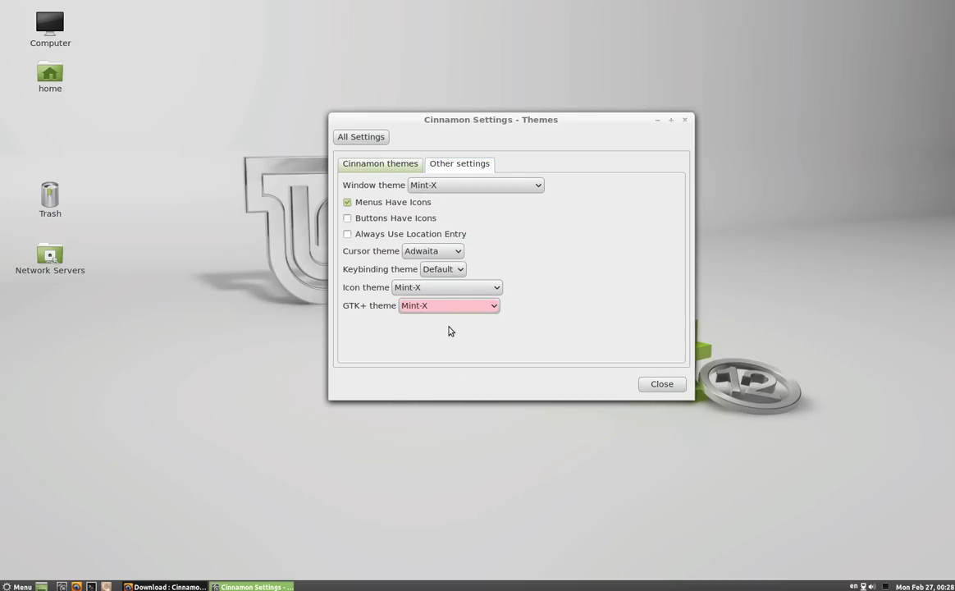
scroll(449, 309, down, 2)
scroll(452, 310, down, 1)
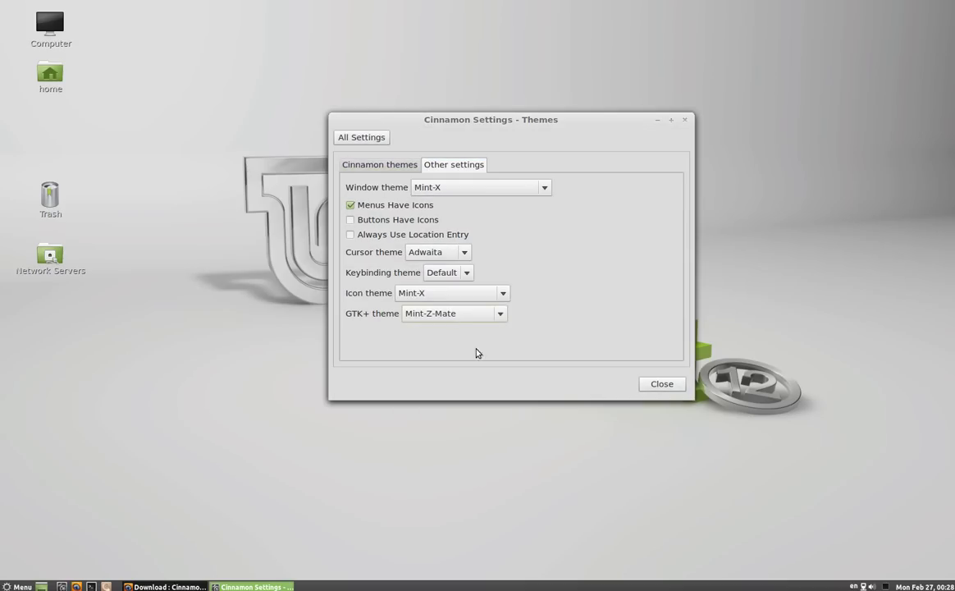
Open the Effects section and minimize and restore the settings window repeatedly to preview its animation
click(363, 138)
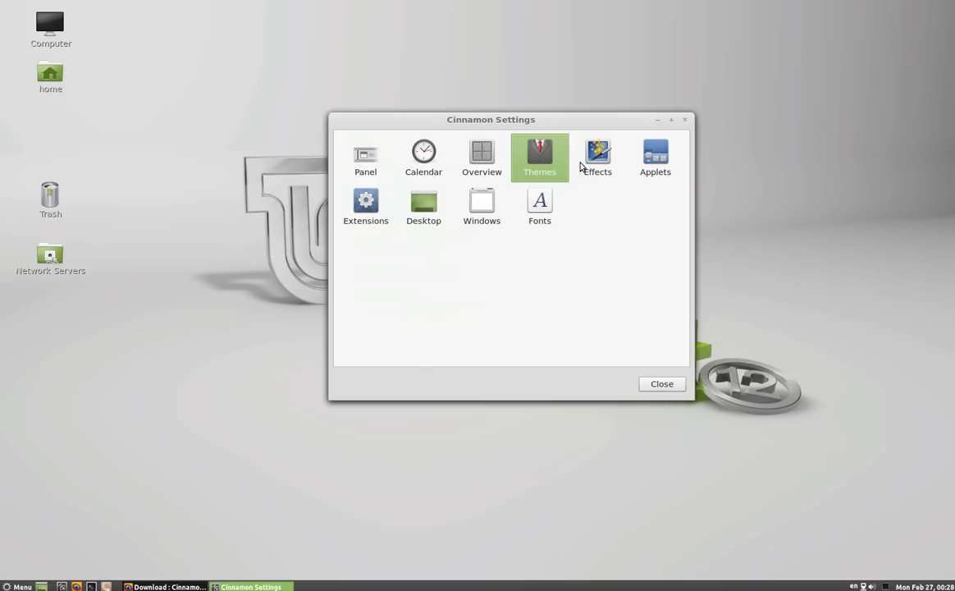
click(598, 157)
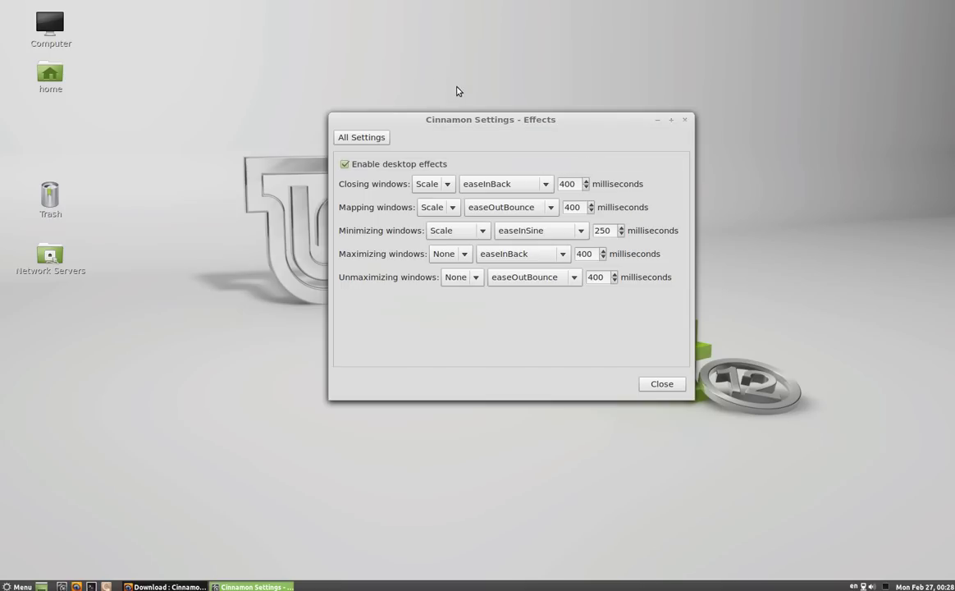
click(287, 585)
click(287, 586)
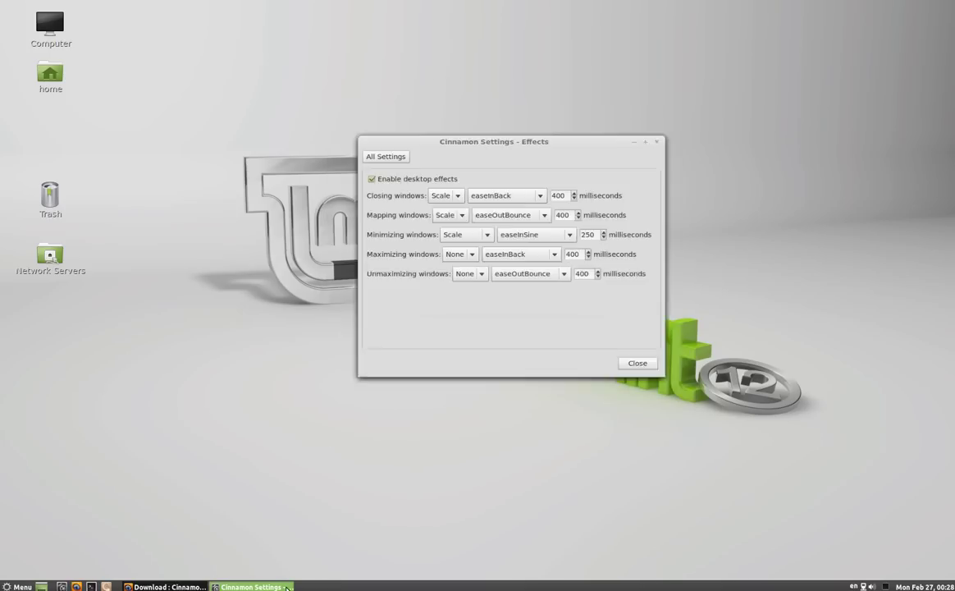
click(287, 586)
click(287, 585)
click(287, 586)
click(287, 586)
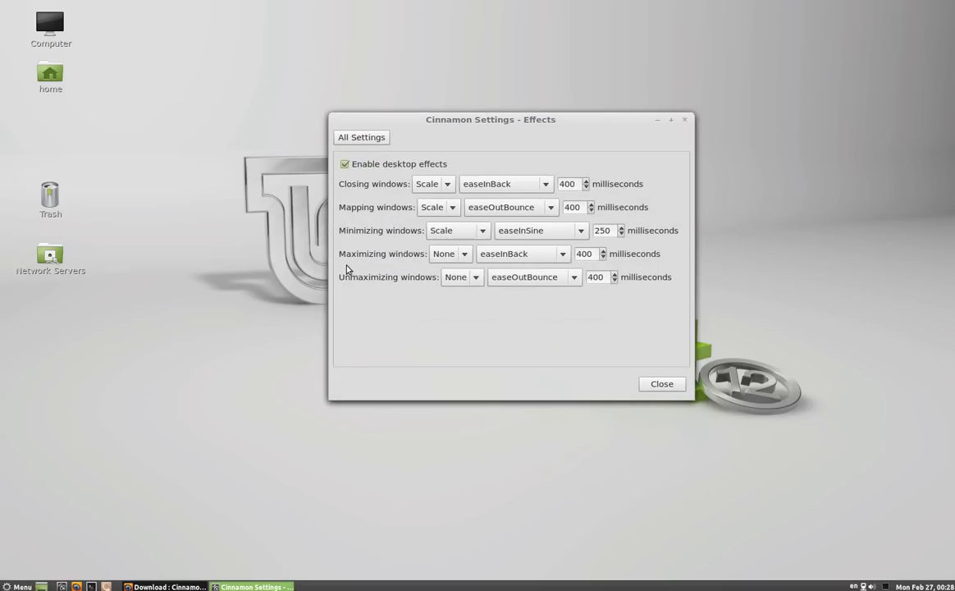
Reopen the Effects section, set the minimizing windows transition to easeInOutQuint and test it on the settings window
click(365, 138)
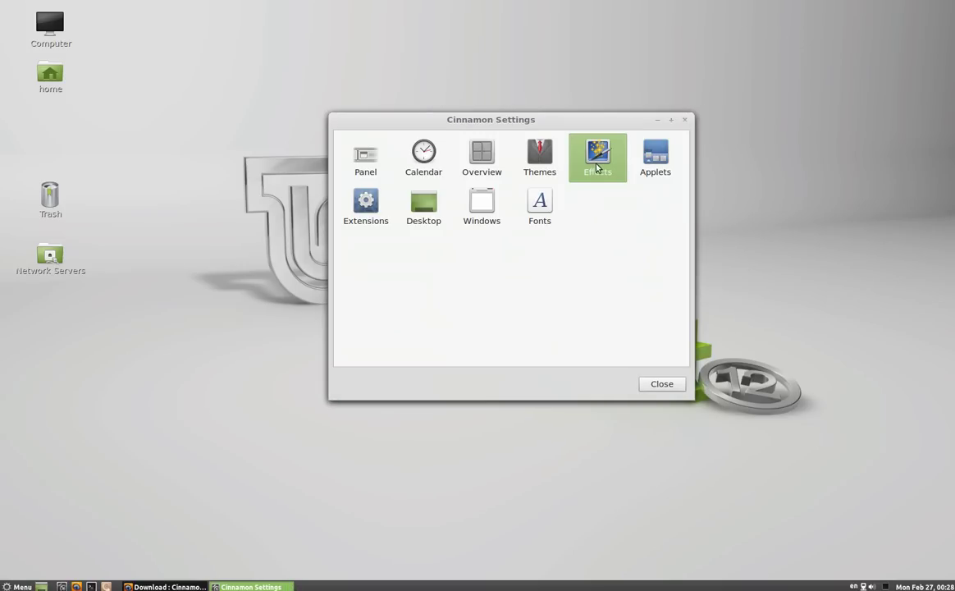
click(604, 163)
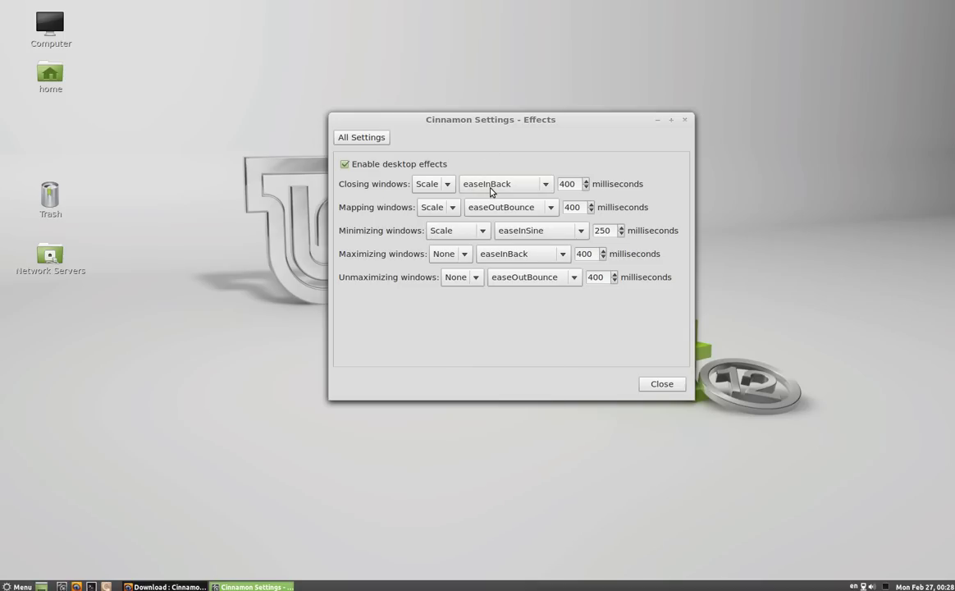
click(522, 235)
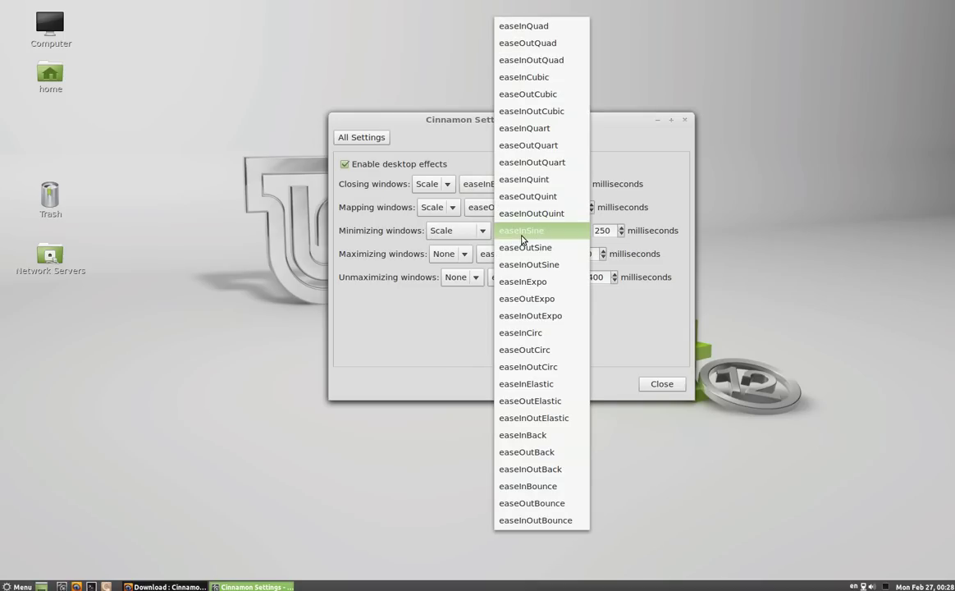
click(522, 214)
click(251, 587)
click(251, 586)
click(252, 587)
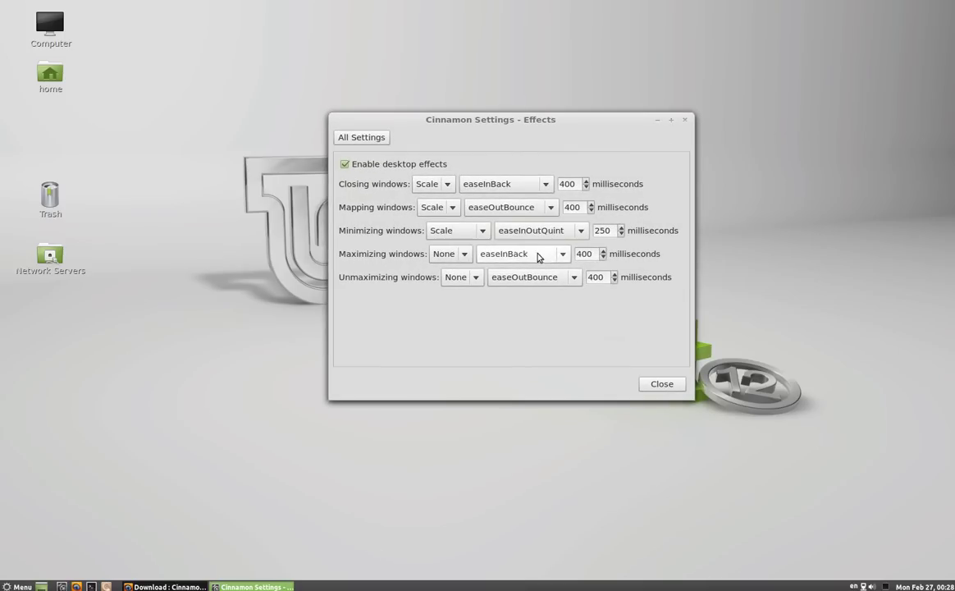
Set the minimizing windows transition back to easeInSine and test it by minimizing and restoring the settings window
scroll(538, 236, down, 2)
click(271, 583)
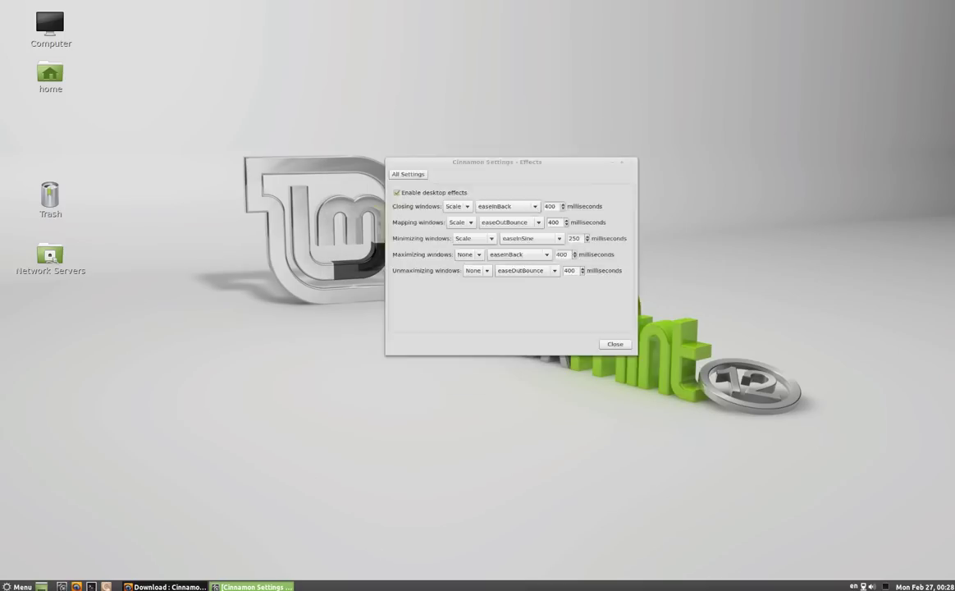
click(271, 583)
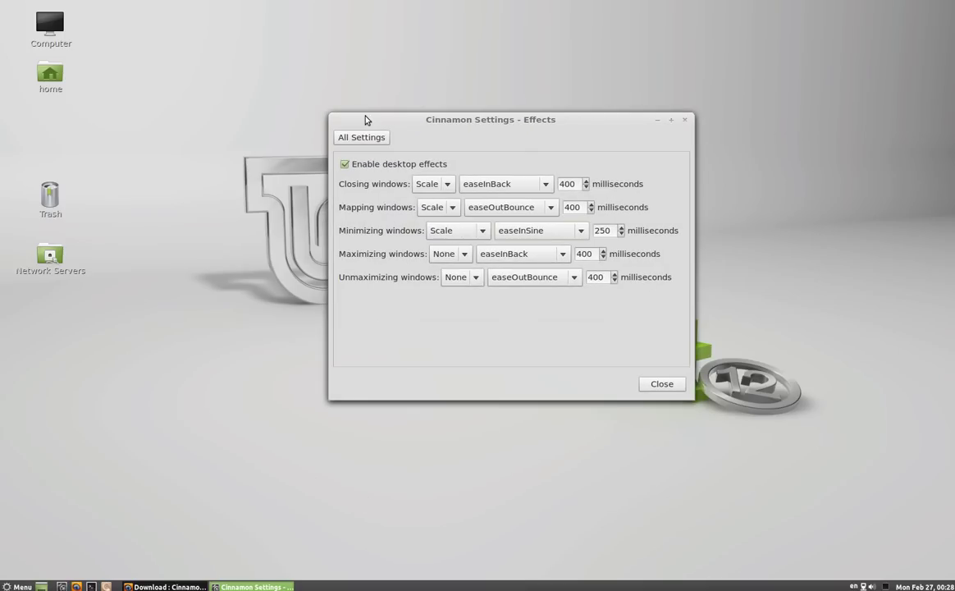
Open the Applets section and look through the list of available applets
click(367, 140)
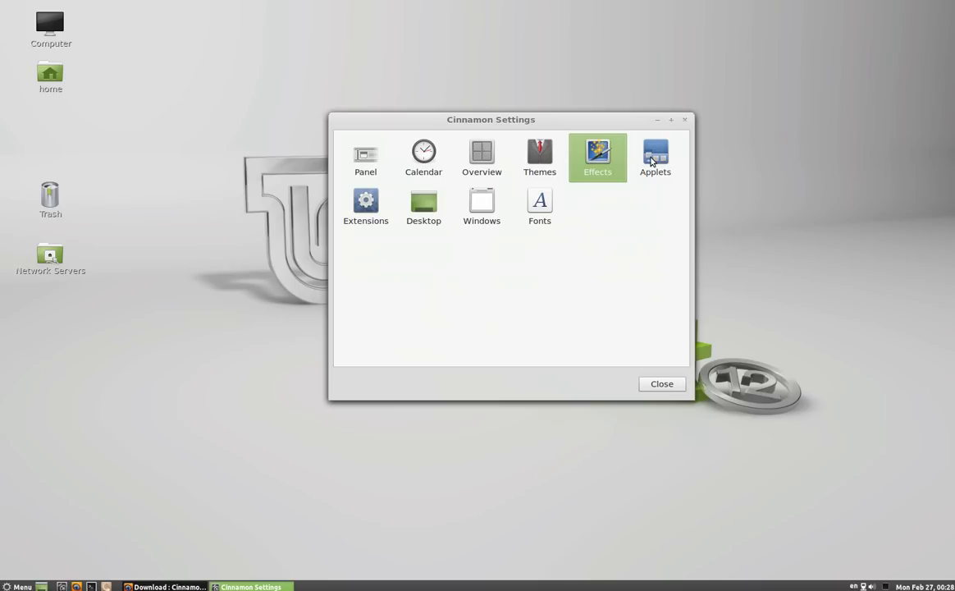
click(654, 156)
drag(678, 203, 668, 158)
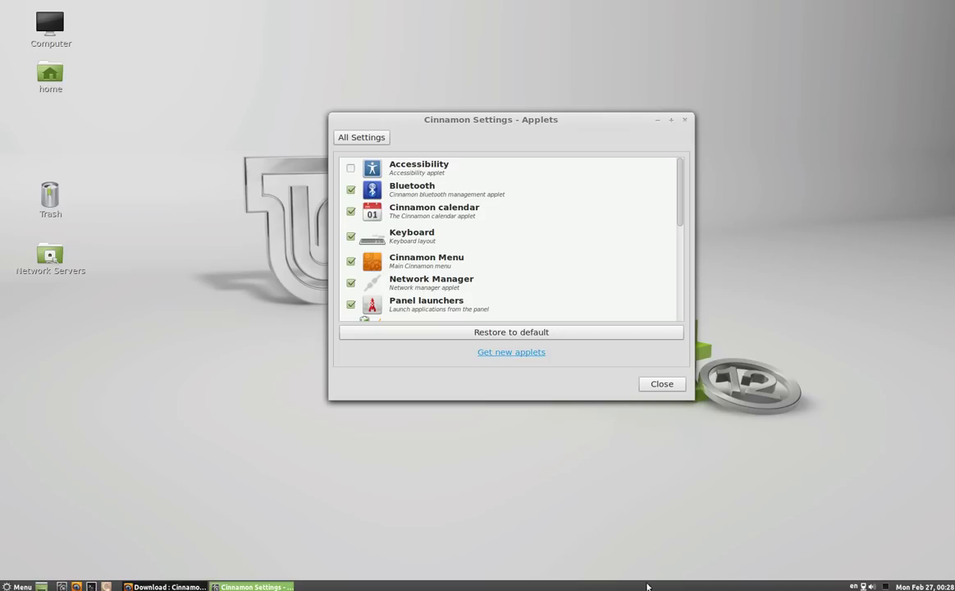
scroll(497, 230, down, 5)
scroll(499, 244, up, 6)
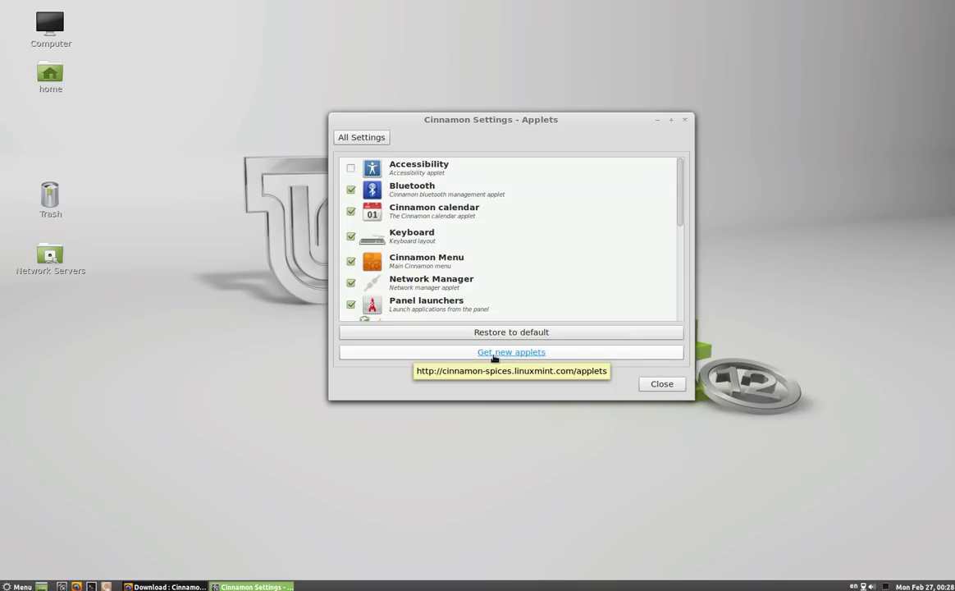
Look into the Extensions section and open the Desktop section
click(374, 141)
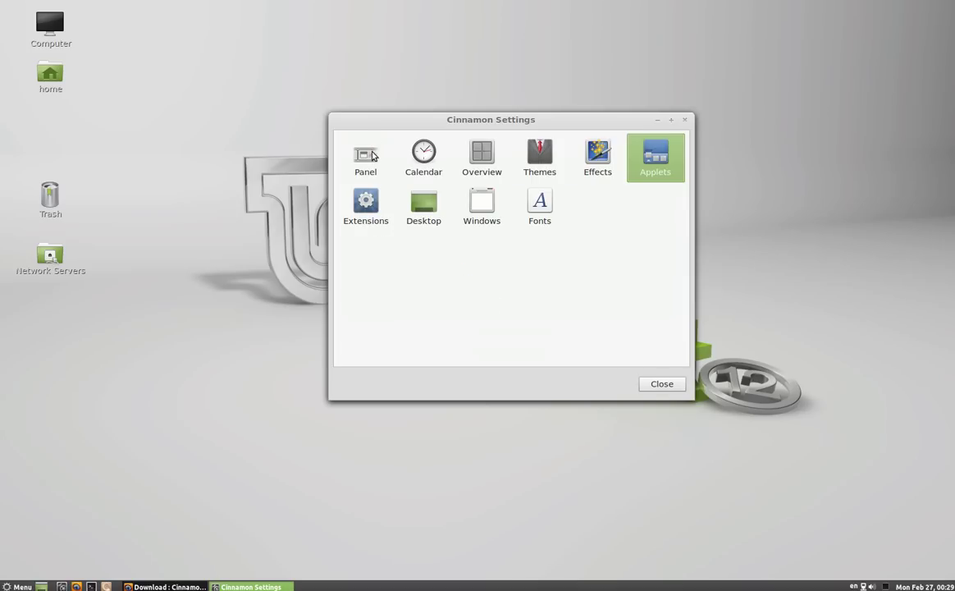
click(368, 202)
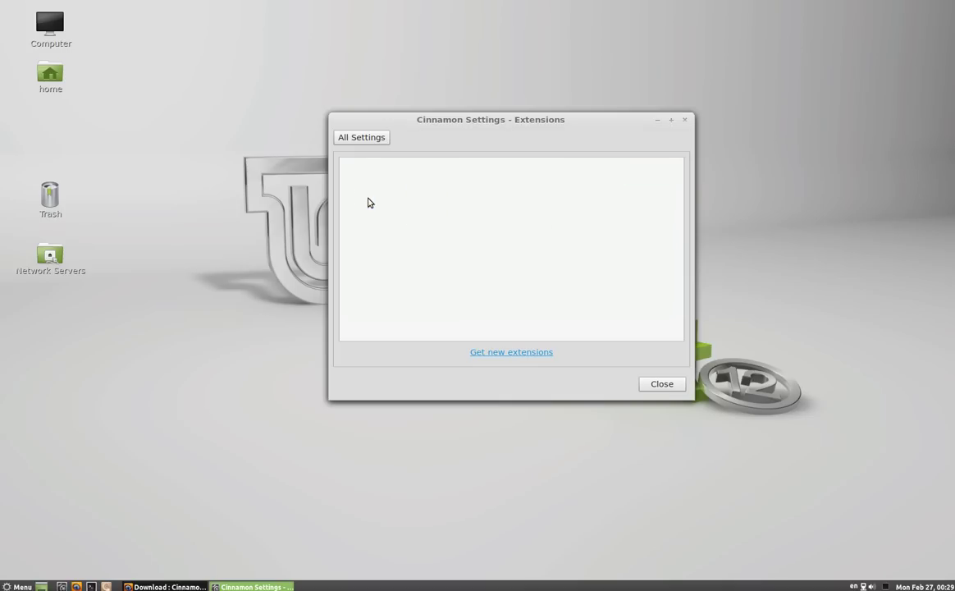
click(375, 142)
click(426, 212)
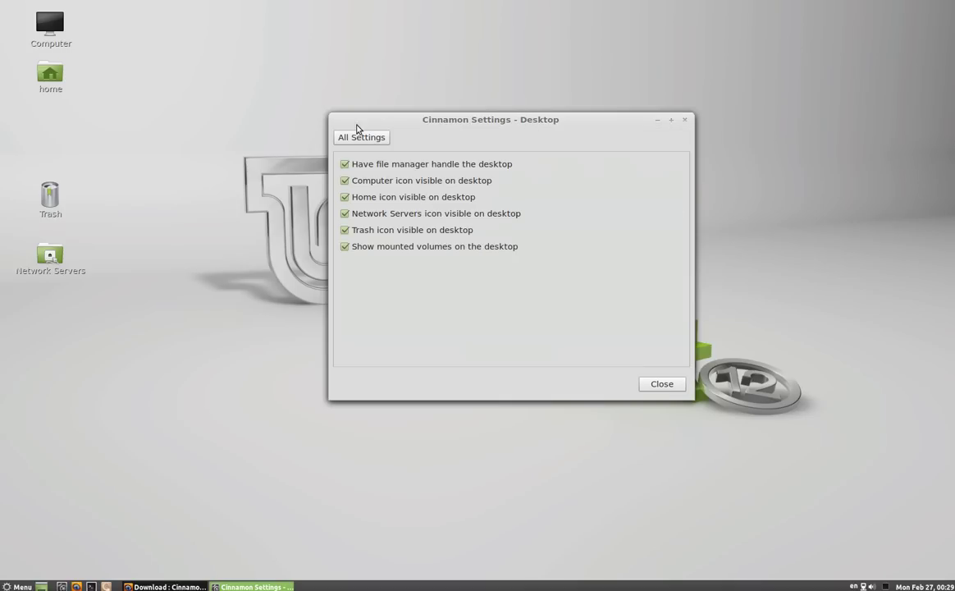
Try toggling the desktop visibility options for the Trash icon and mounted volumes
click(358, 230)
click(372, 248)
click(374, 230)
Open the Windows section, move the settings window higher, and test maximizing and restoring it from its title bar
click(372, 140)
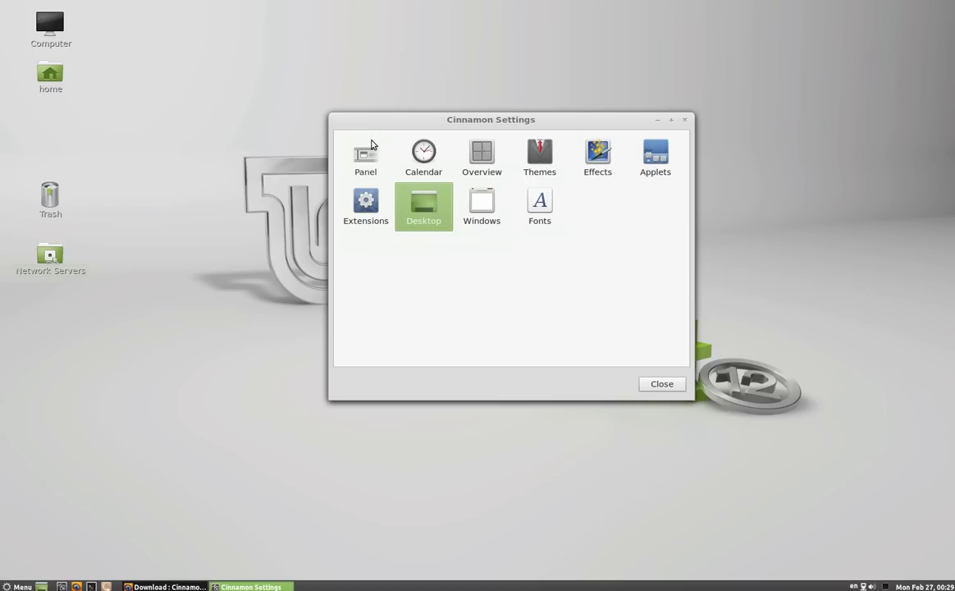
click(489, 212)
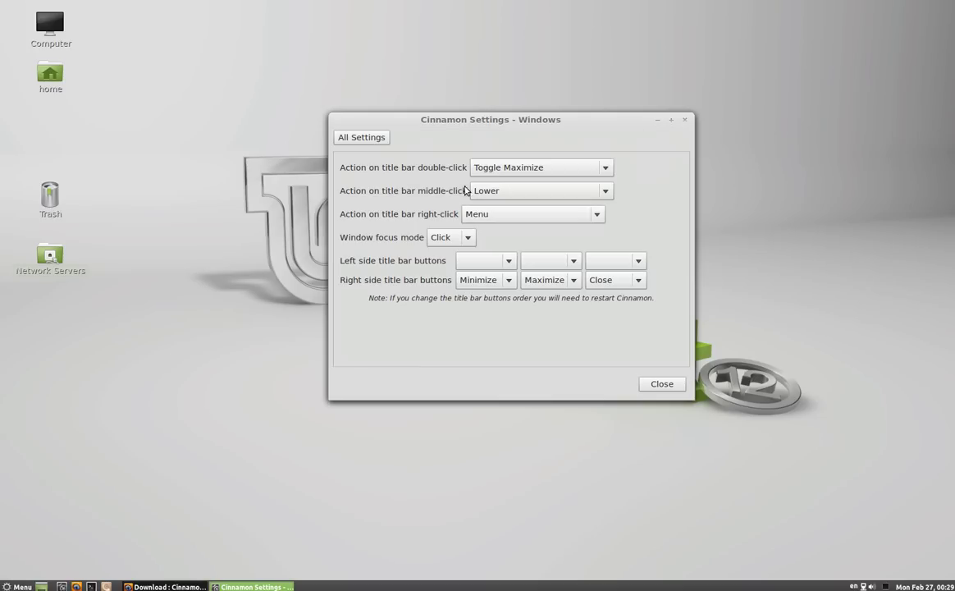
drag(459, 124, 456, 63)
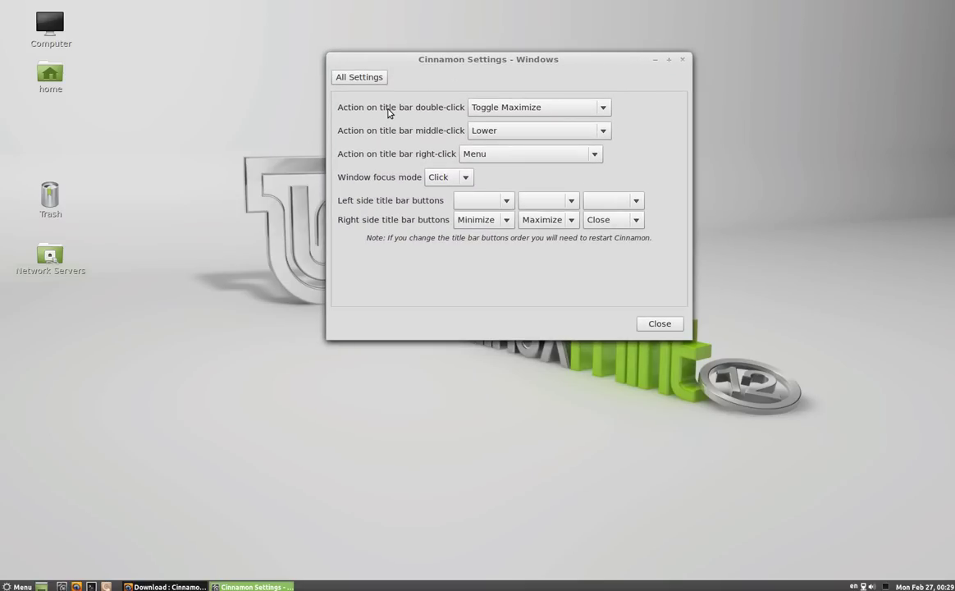
double_click(460, 63)
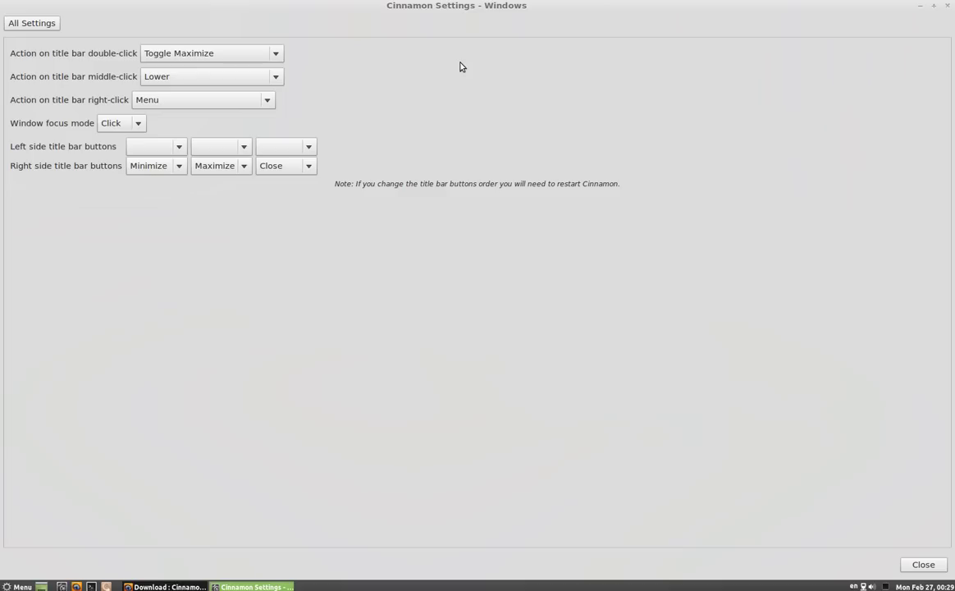
double_click(463, 10)
Set the "Action on title bar double-click" option to Shade and test it on the settings window
click(490, 107)
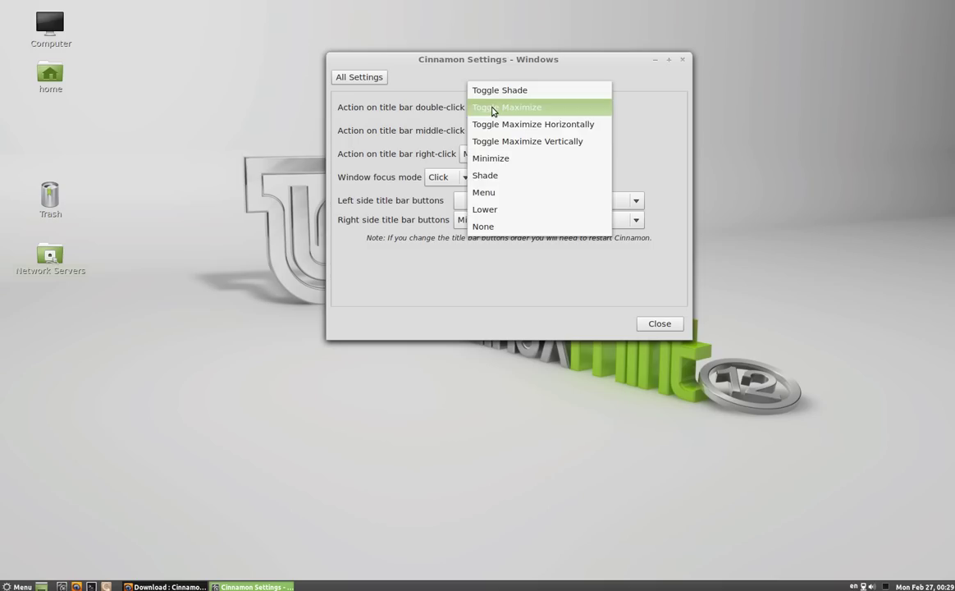
click(497, 175)
double_click(485, 59)
double_click(488, 7)
Test the Minimize option for "Action on title bar double-click" on the settings window, and set the action back to Toggle Maximize
click(501, 115)
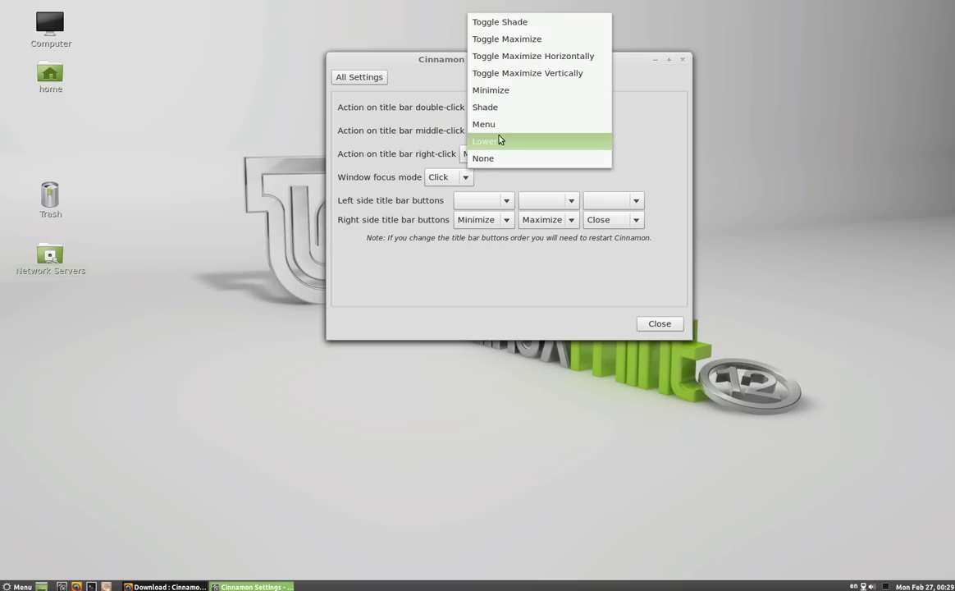
click(497, 88)
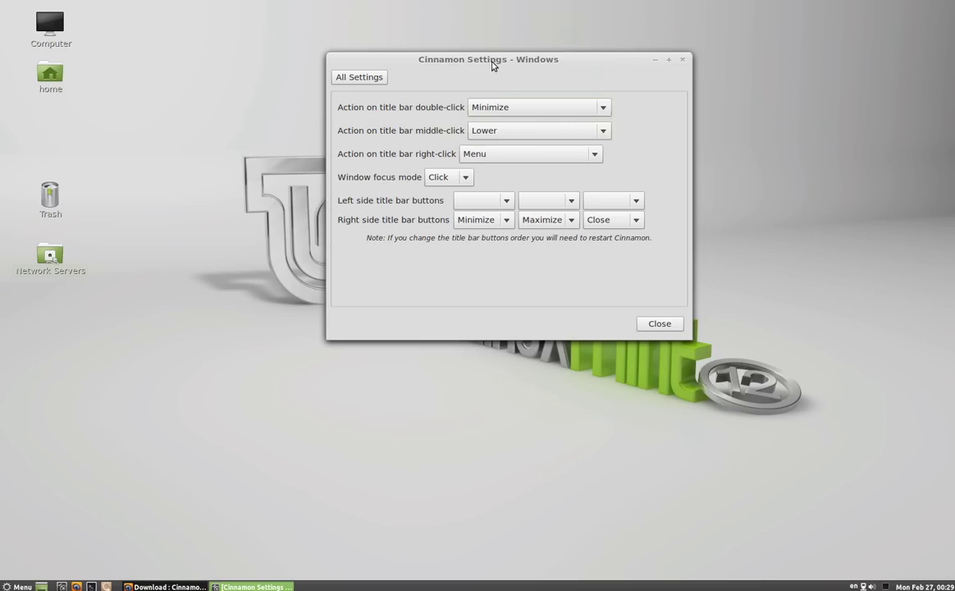
double_click(492, 63)
click(252, 586)
click(516, 113)
click(520, 58)
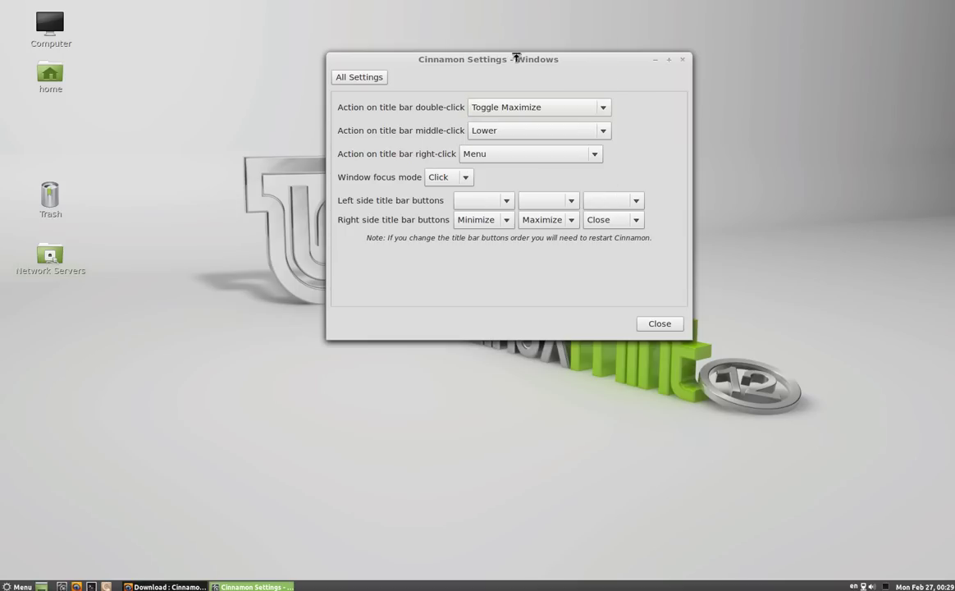
Look into the Fonts section and close Cinnamon Settings
click(370, 76)
click(538, 144)
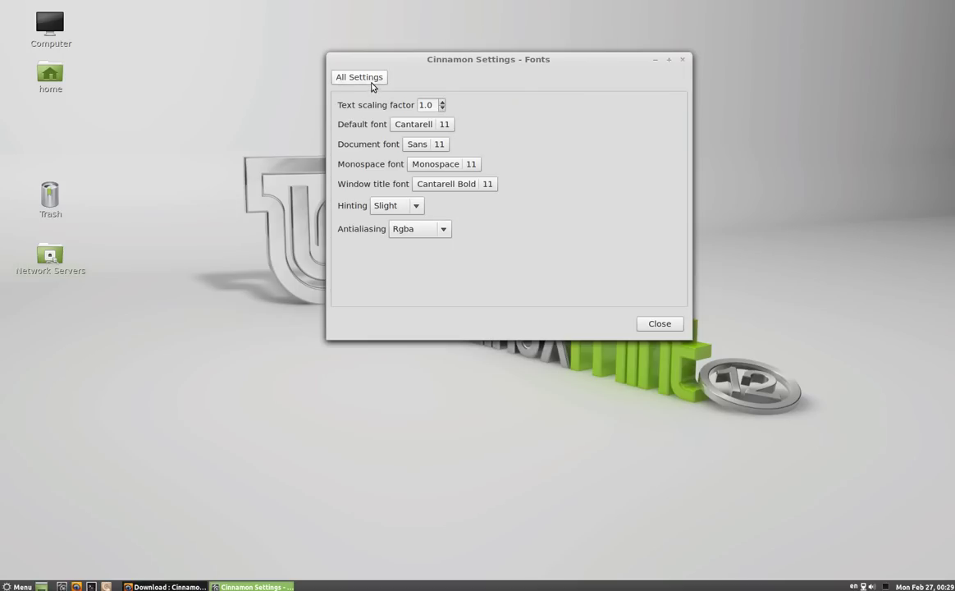
click(370, 78)
click(656, 325)
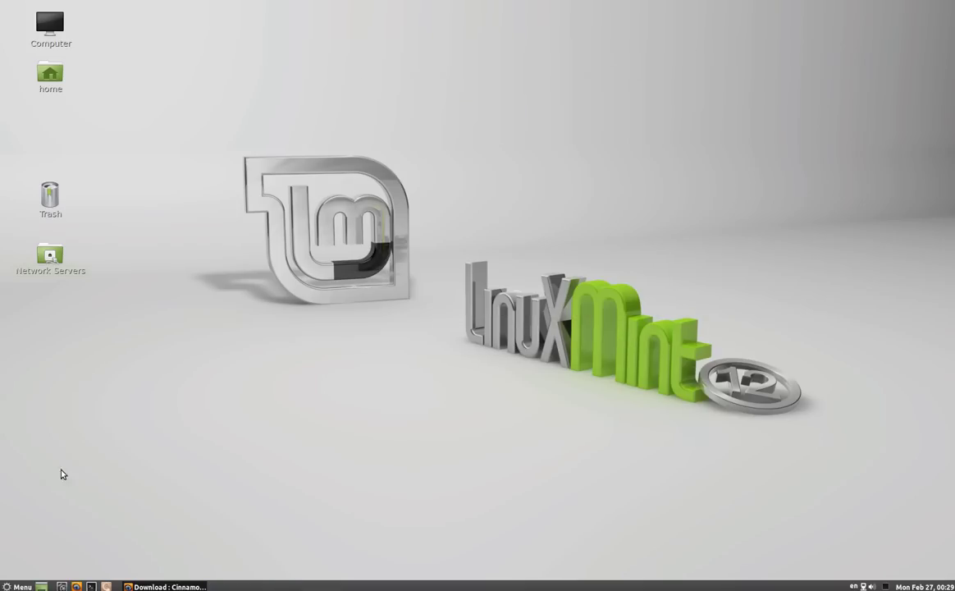
click(17, 586)
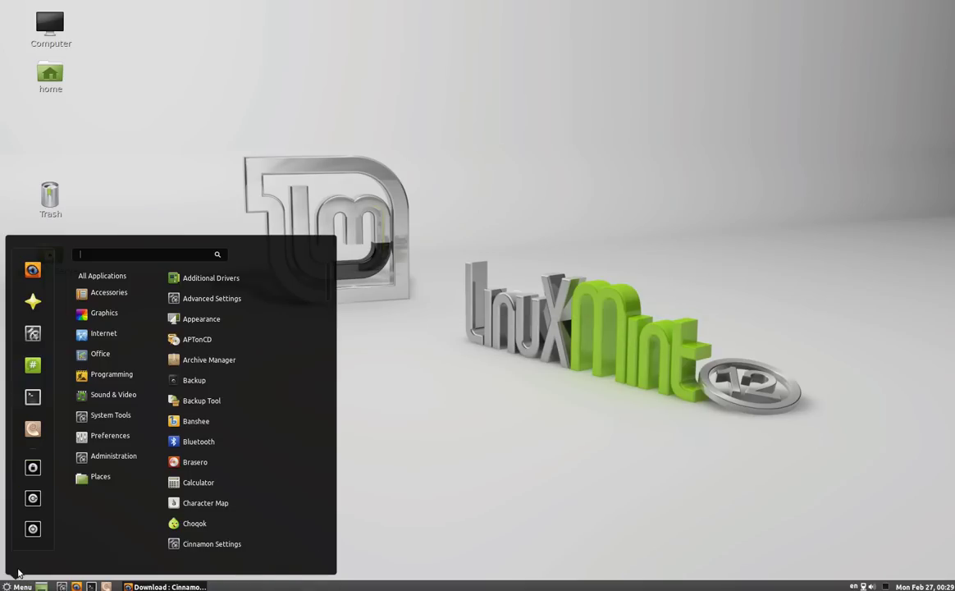
click(218, 213)
Change the desktop background to the green Light wallpaper and close the Appearance window
right_click(362, 177)
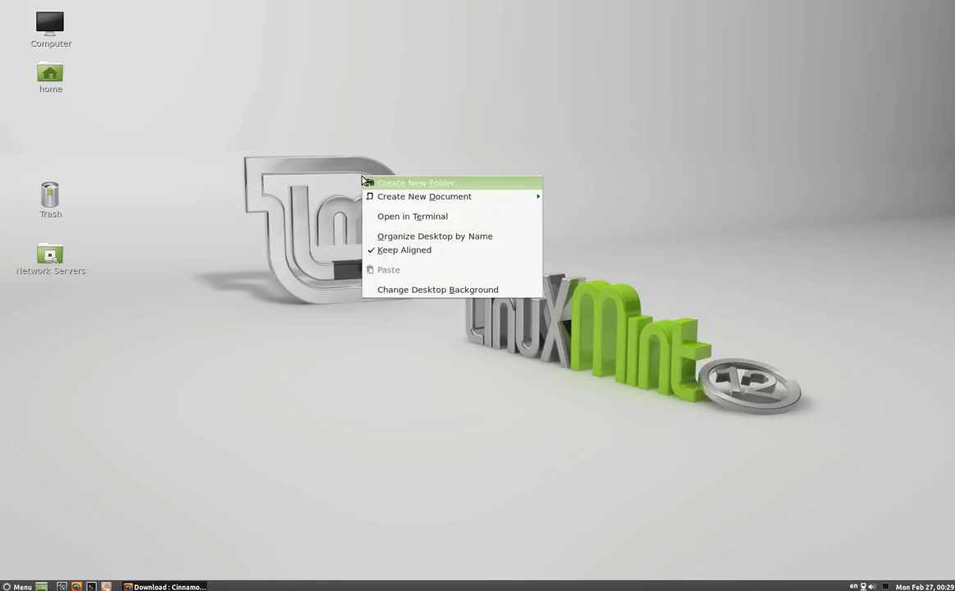
click(379, 342)
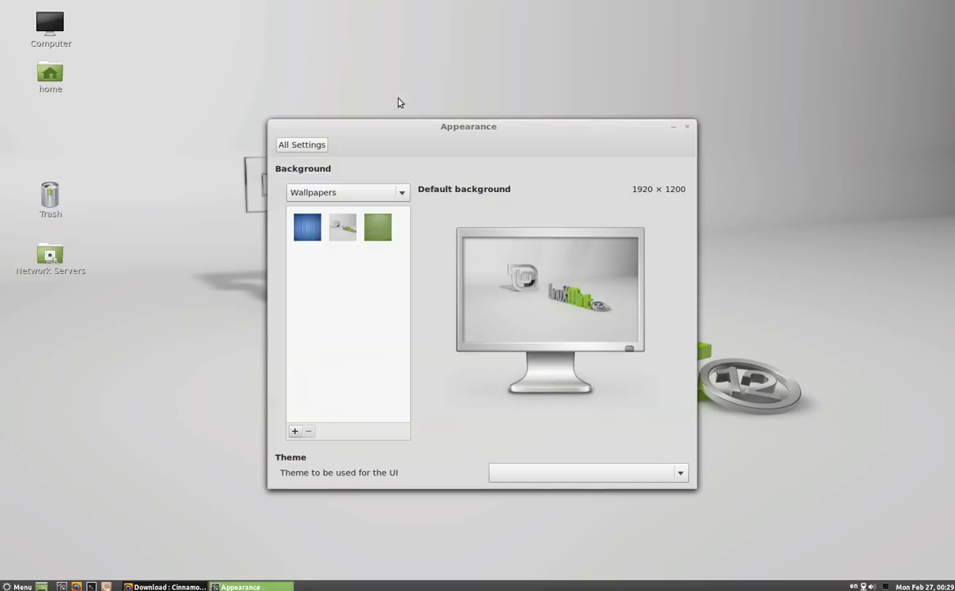
drag(410, 131, 326, 104)
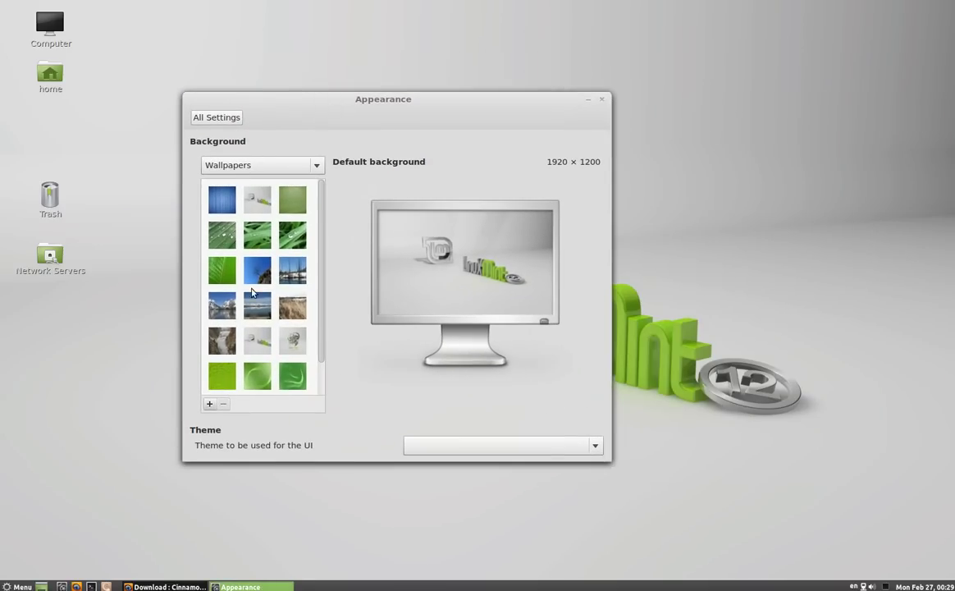
scroll(255, 295, down, 1)
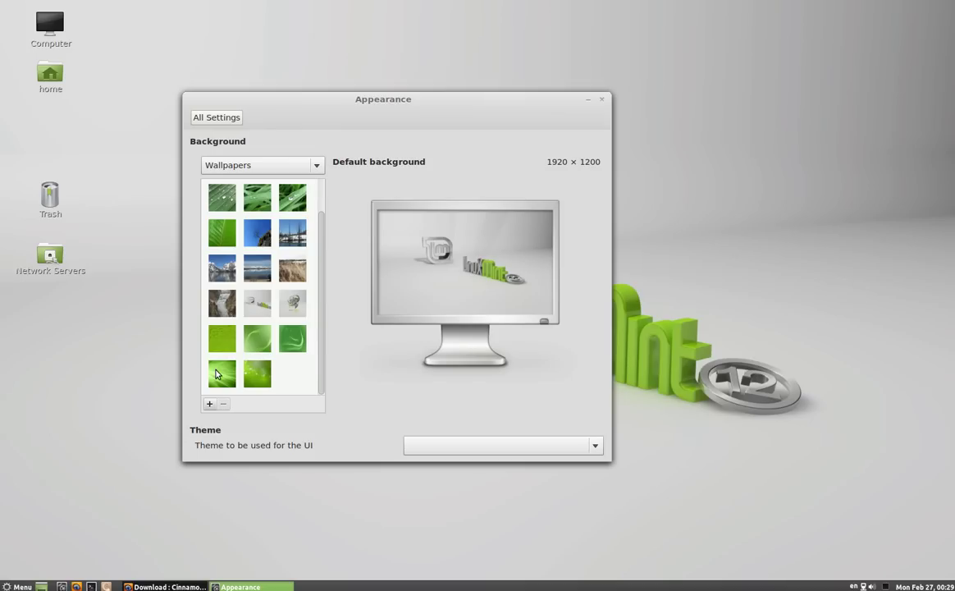
click(216, 374)
drag(352, 99, 453, 88)
right_click(160, 111)
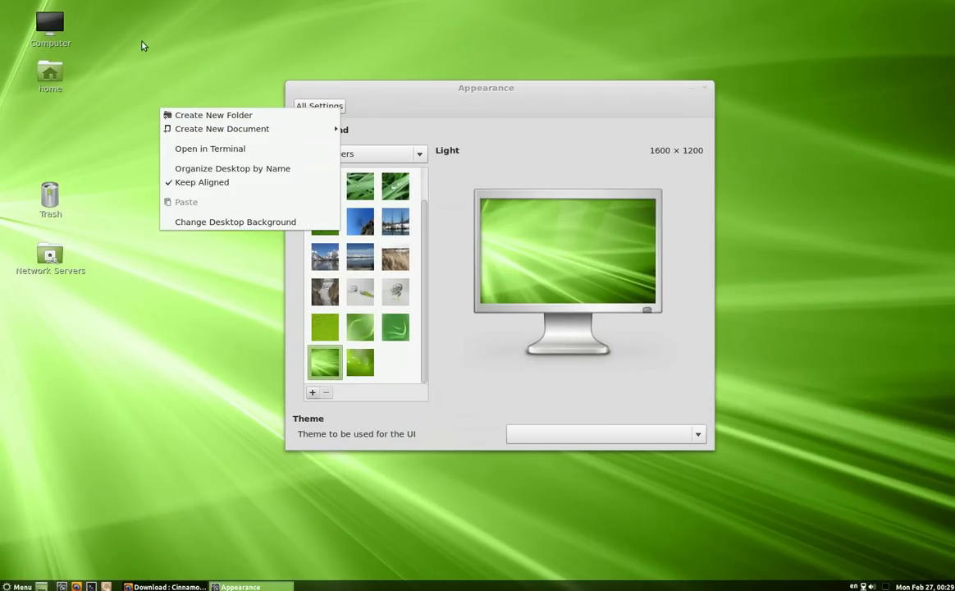
click(200, 73)
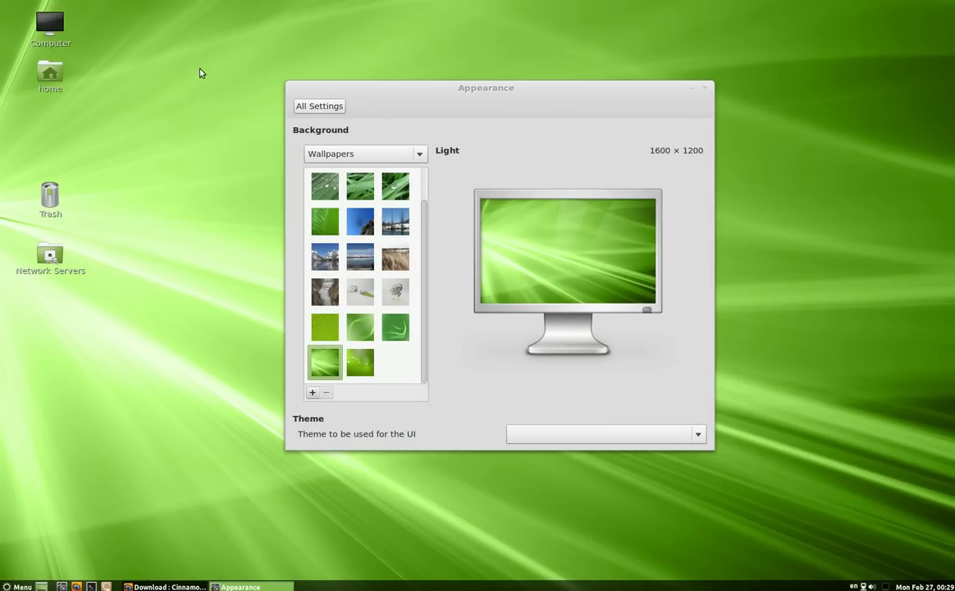
drag(516, 96, 635, 60)
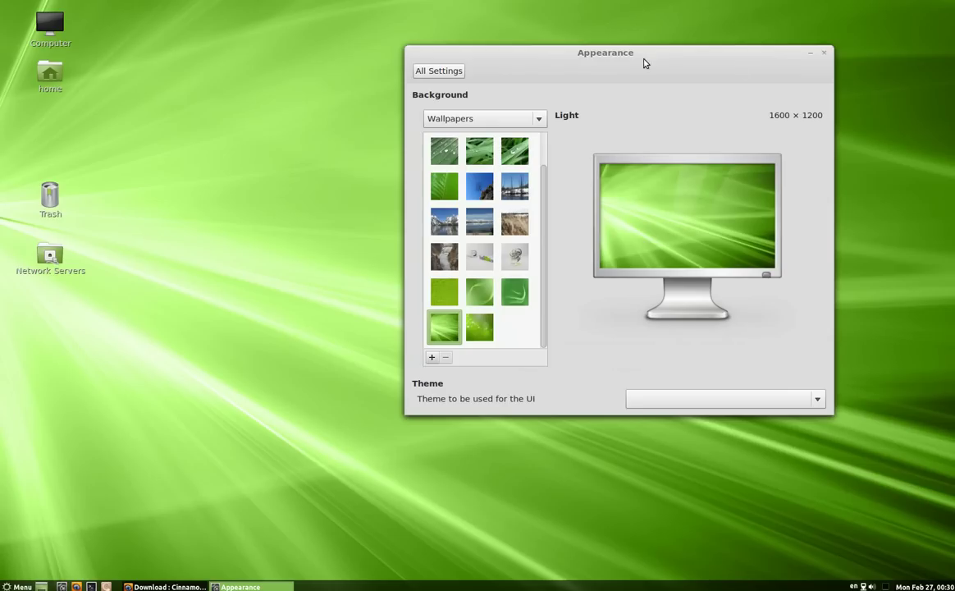
click(826, 55)
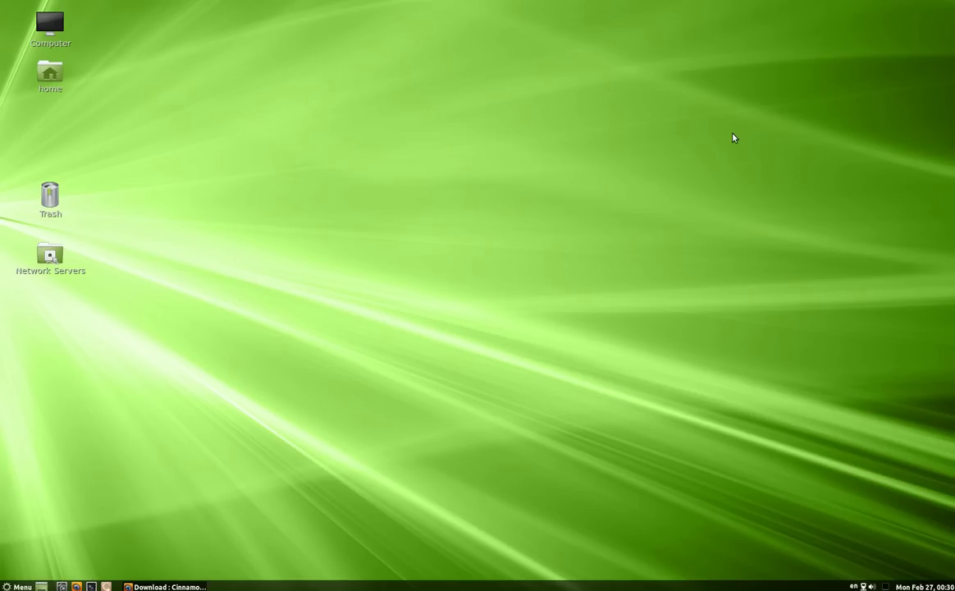
right_click(886, 585)
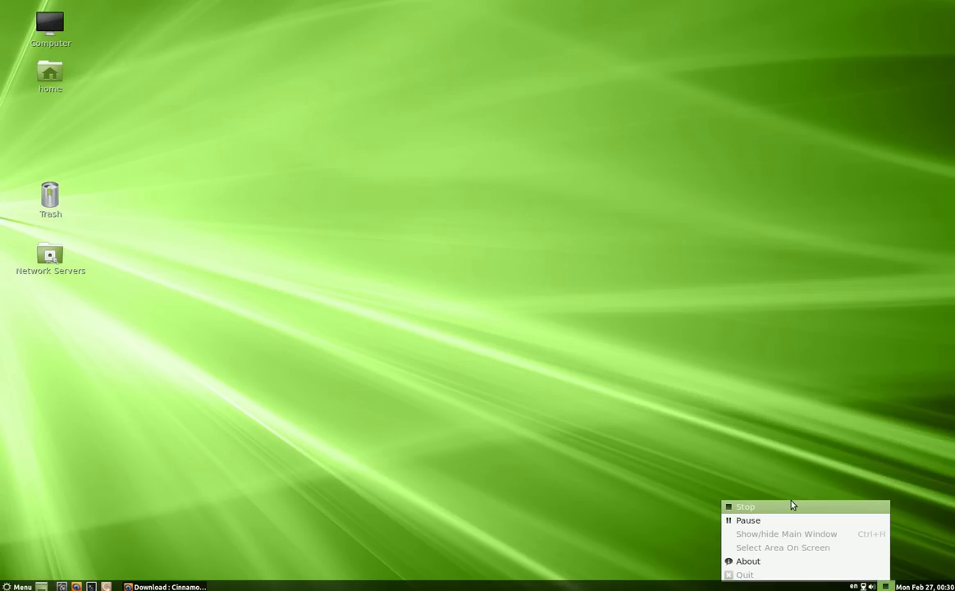
click(752, 446)
Switch to the Firefox window, open the Themes page of the Cinnamon website and look through the available themes
click(150, 585)
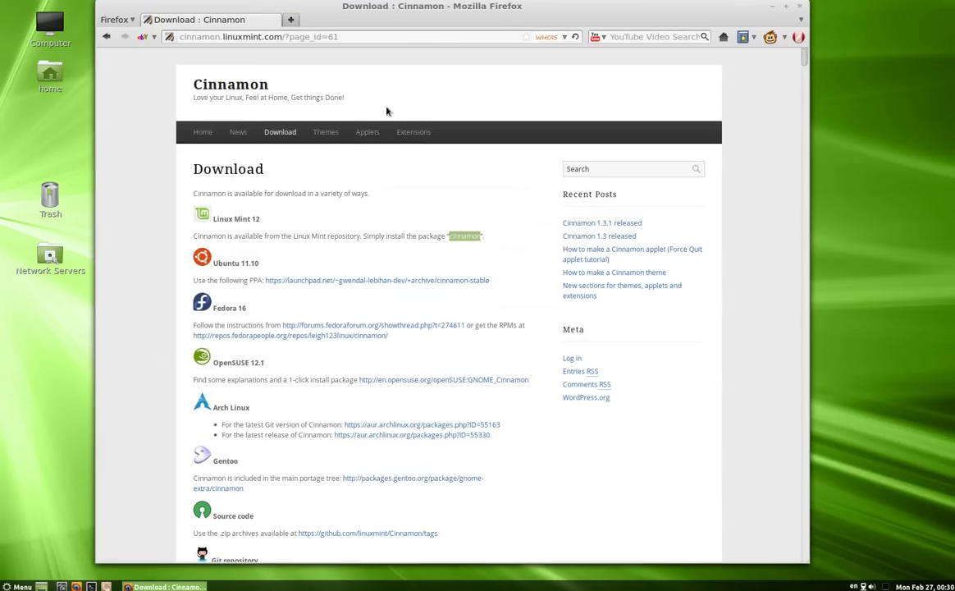
click(328, 133)
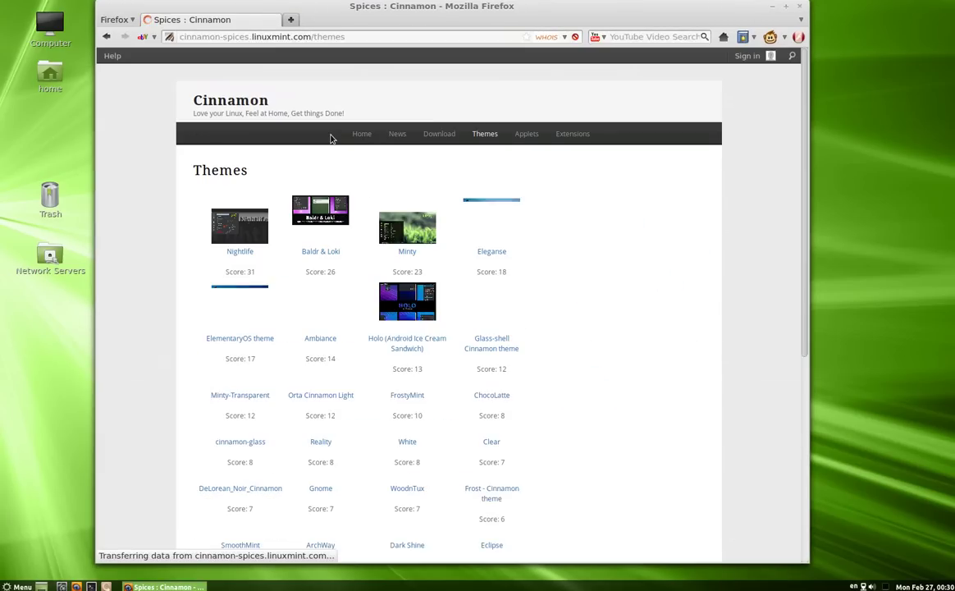
scroll(395, 369, down, 6)
scroll(377, 485, down, 4)
scroll(375, 482, up, 10)
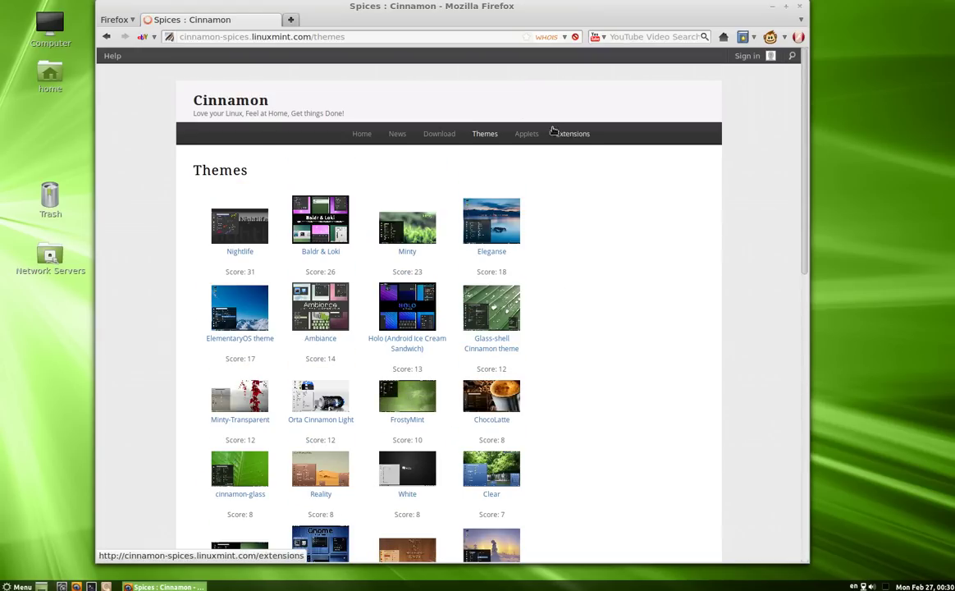
scroll(348, 202, down, 8)
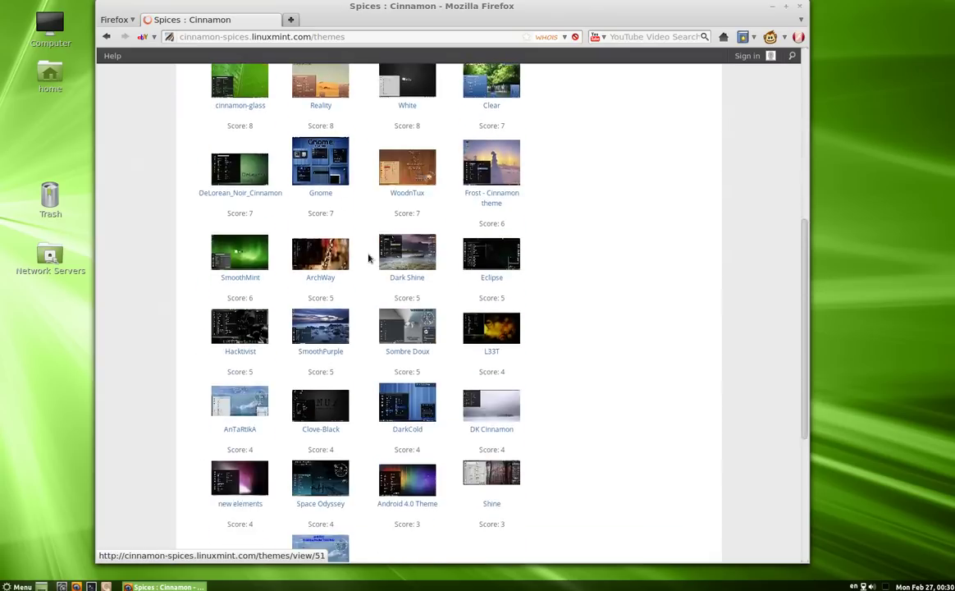
scroll(348, 203, down, 6)
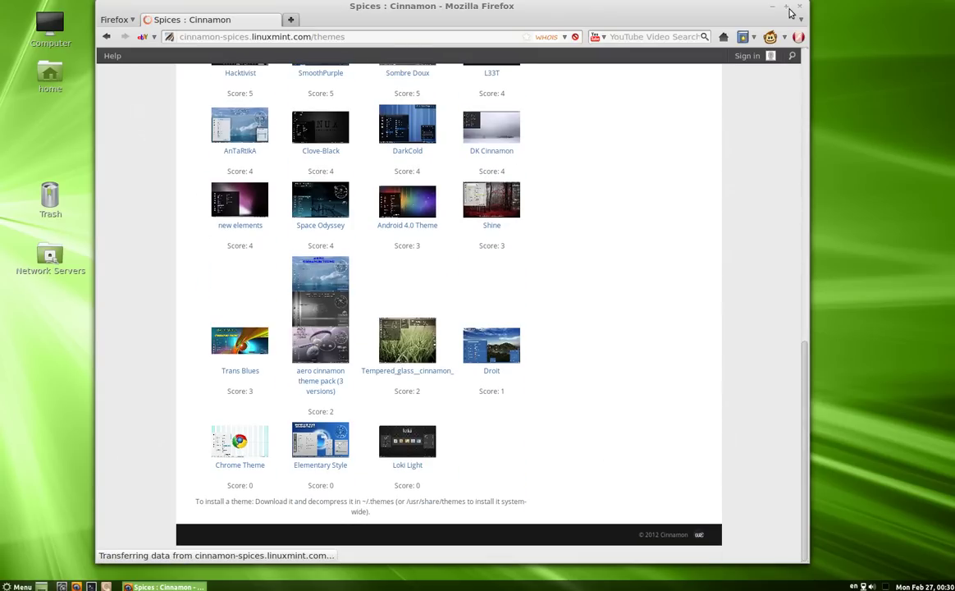
scroll(580, 335, up, 8)
scroll(560, 444, up, 2)
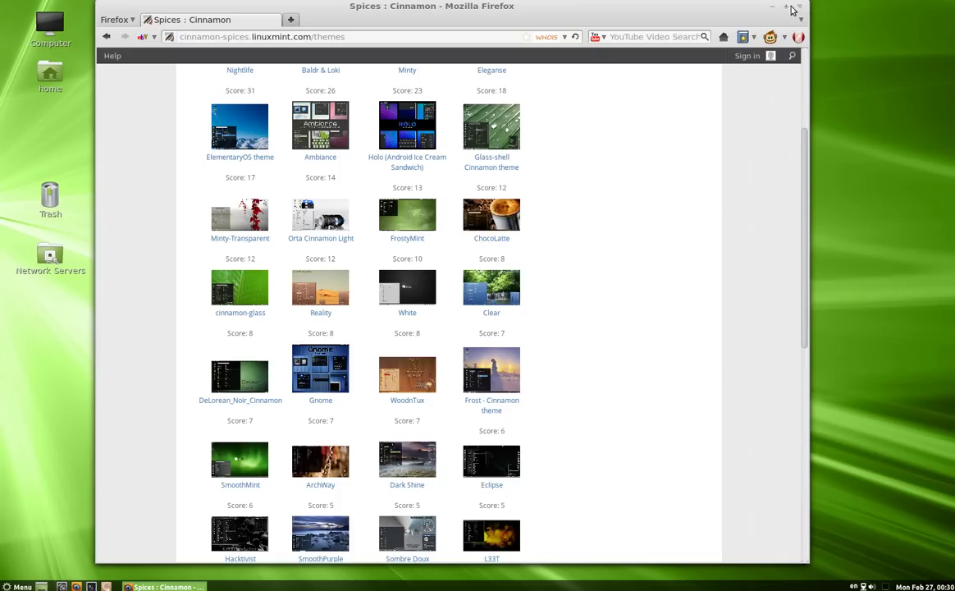
click(885, 586)
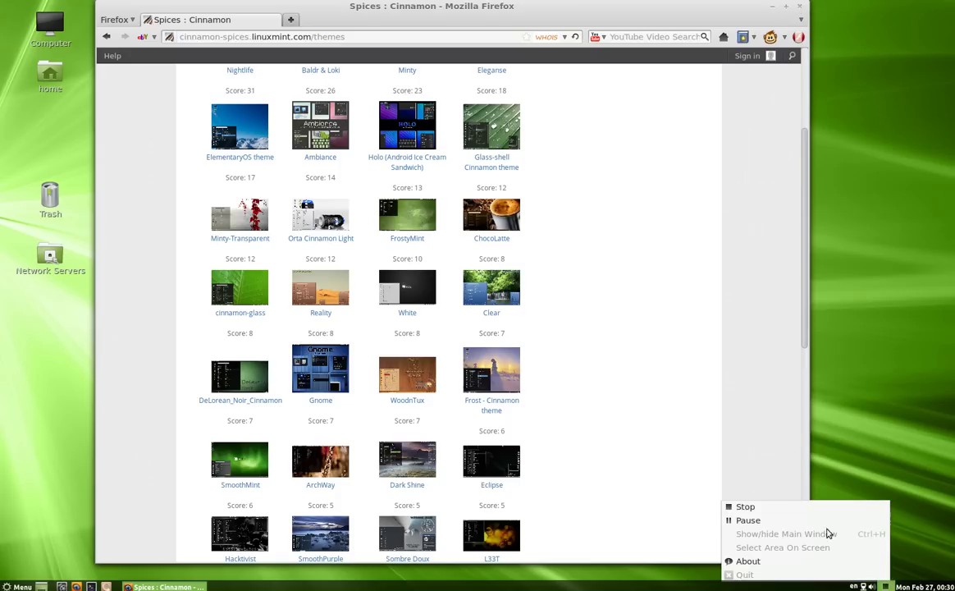